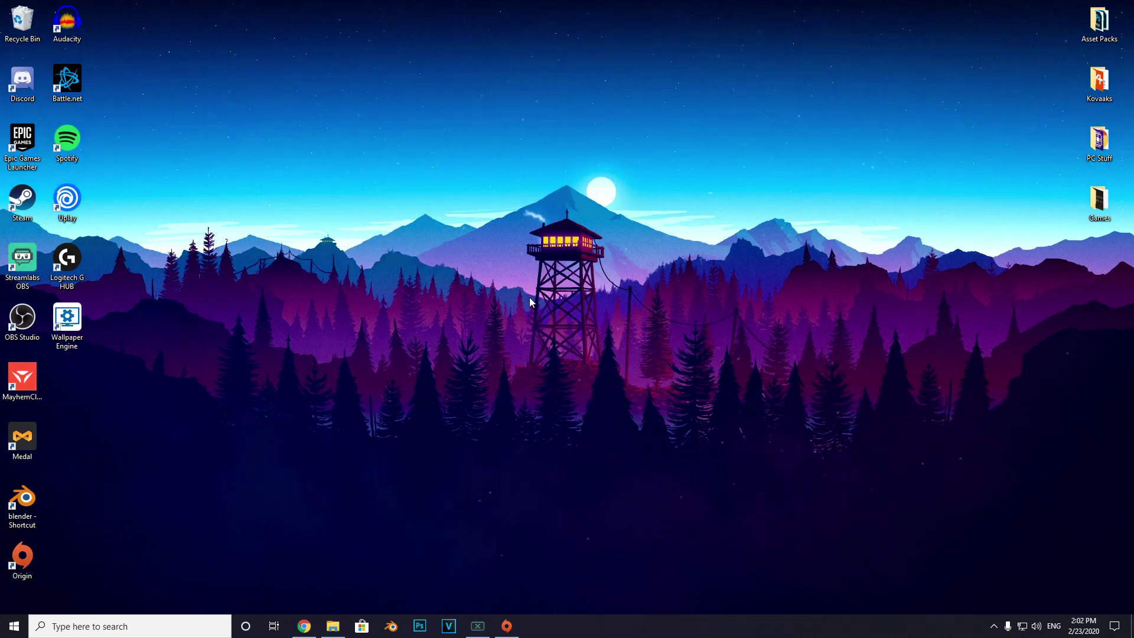
- Find Windows Update by searching 'che' and start a check for new updates
key(super)
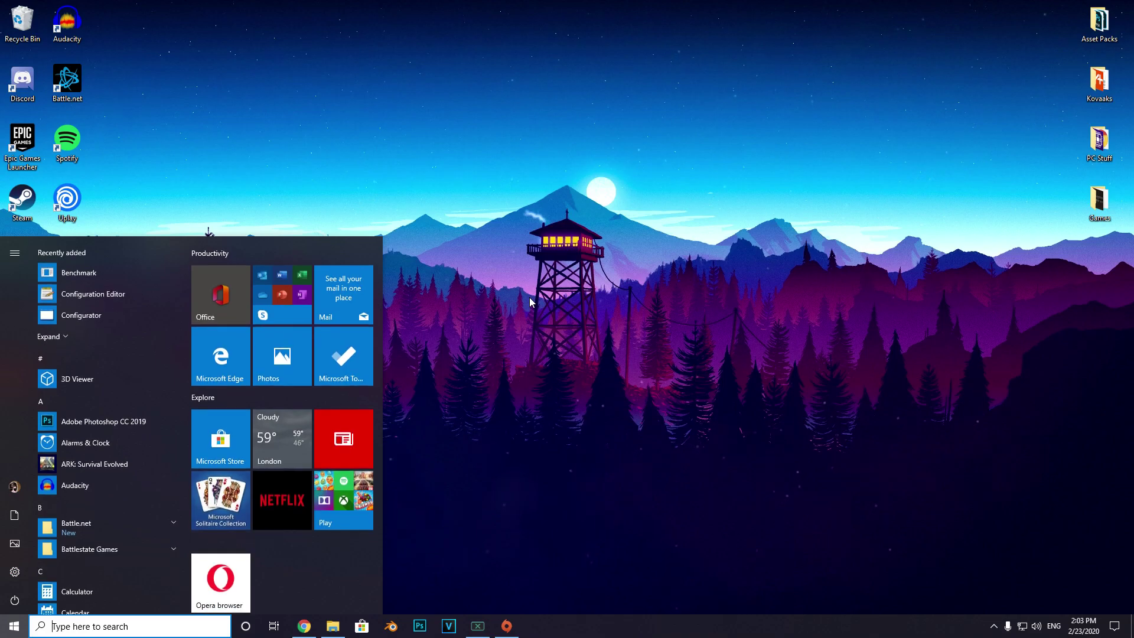
text(che)
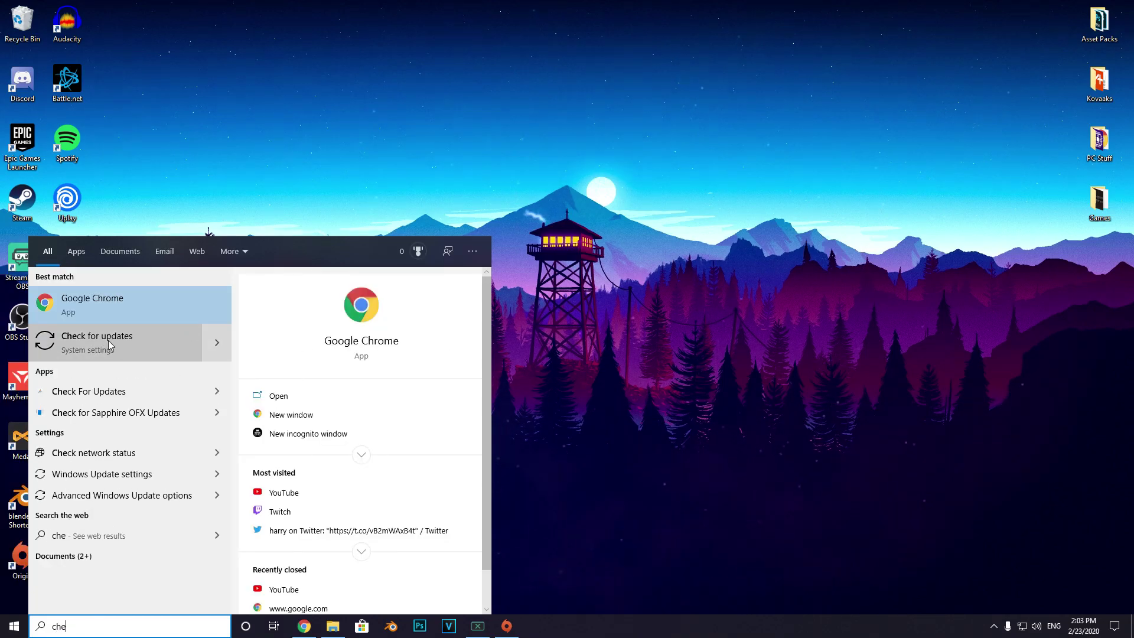
click(108, 340)
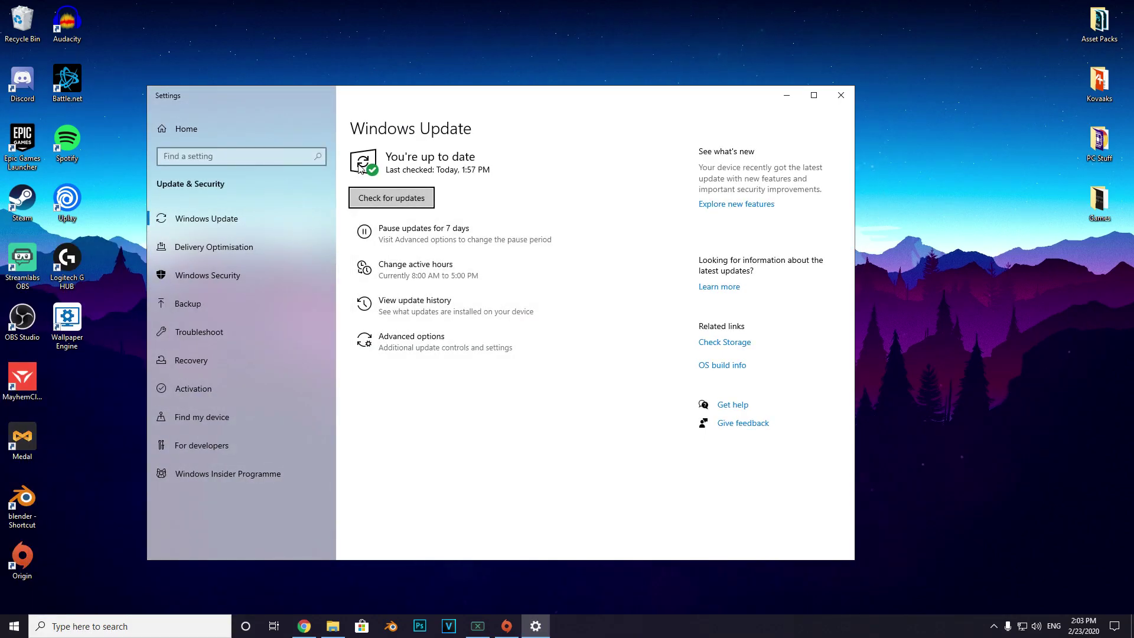
click(405, 201)
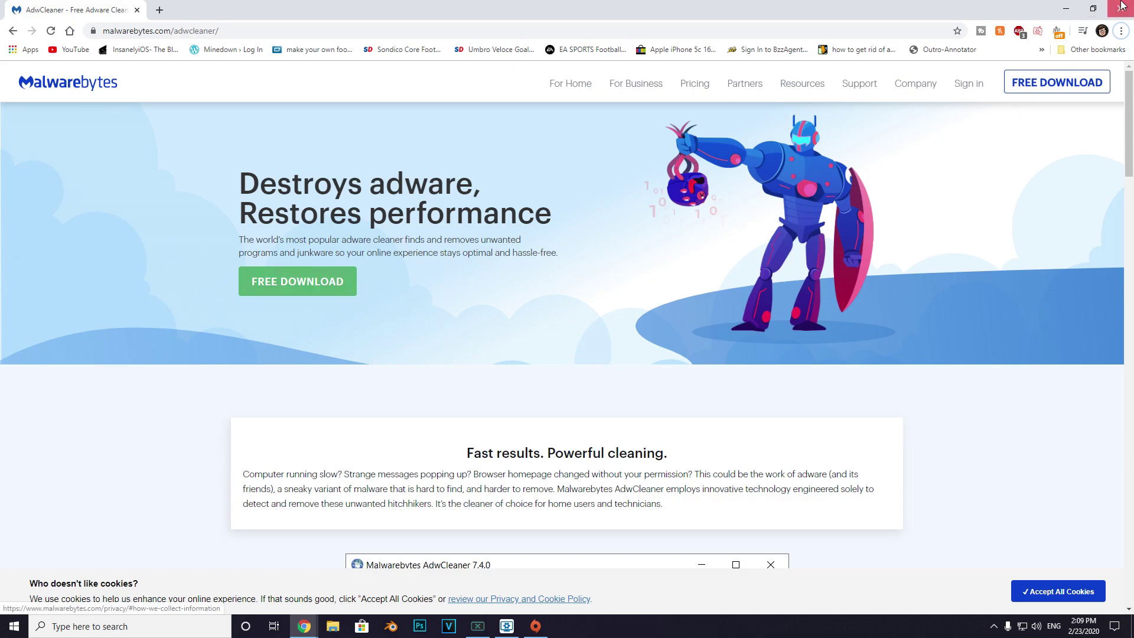
- Close the Chrome window showing the AdwCleaner download page
click(1123, 6)
key(super)
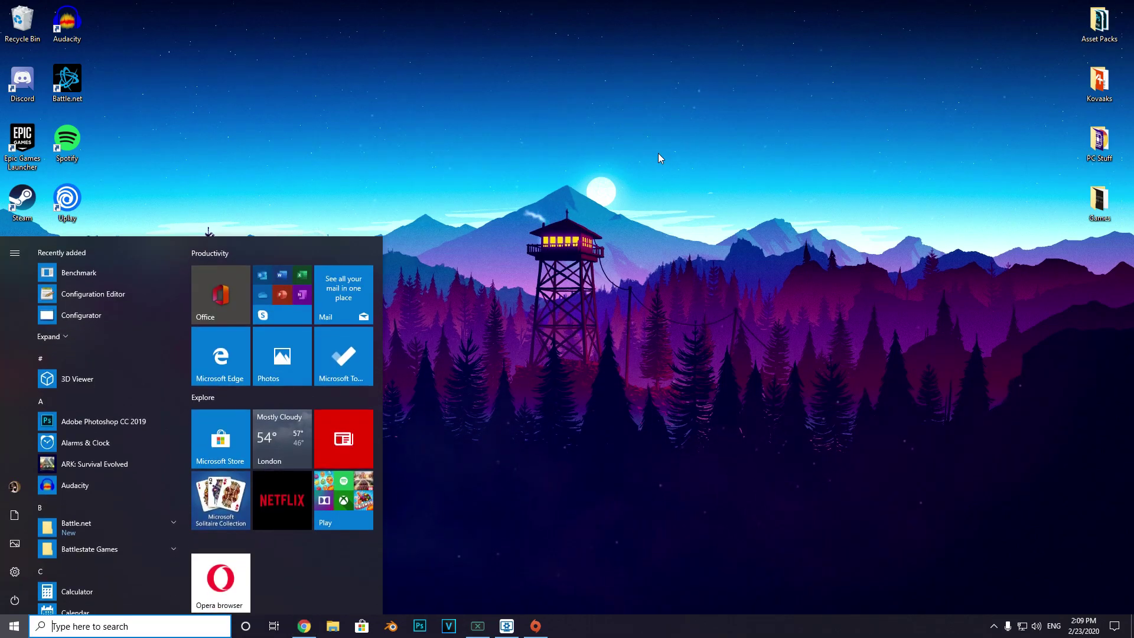
- Launch adwcleaner_8.0.2.exe with administrator approval and glance at its quarantine list
text(adw)
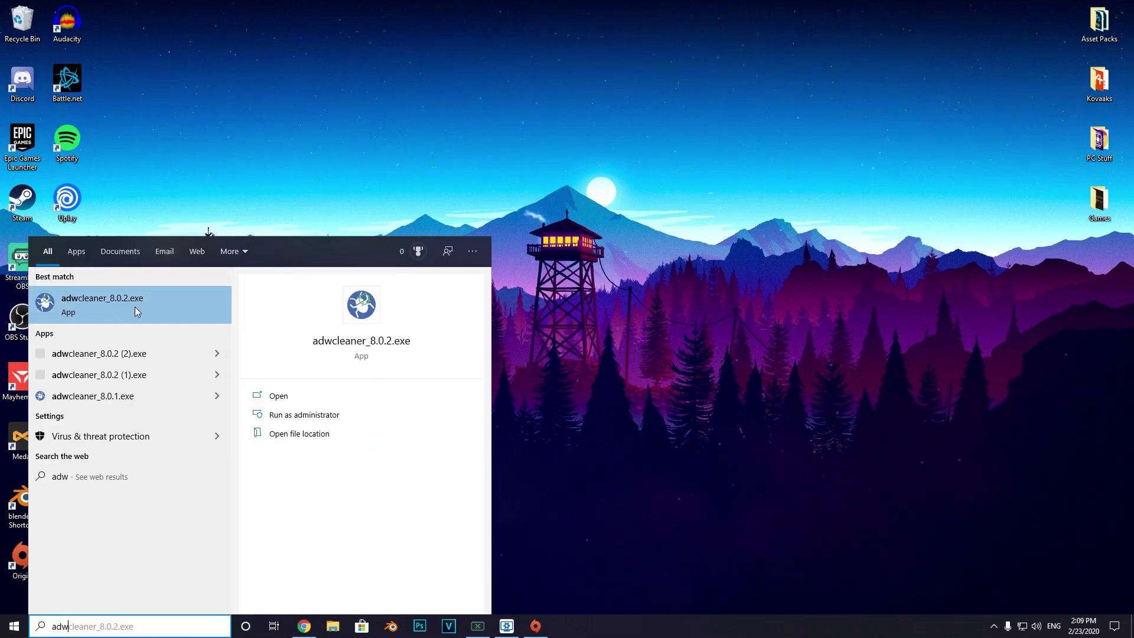
click(111, 308)
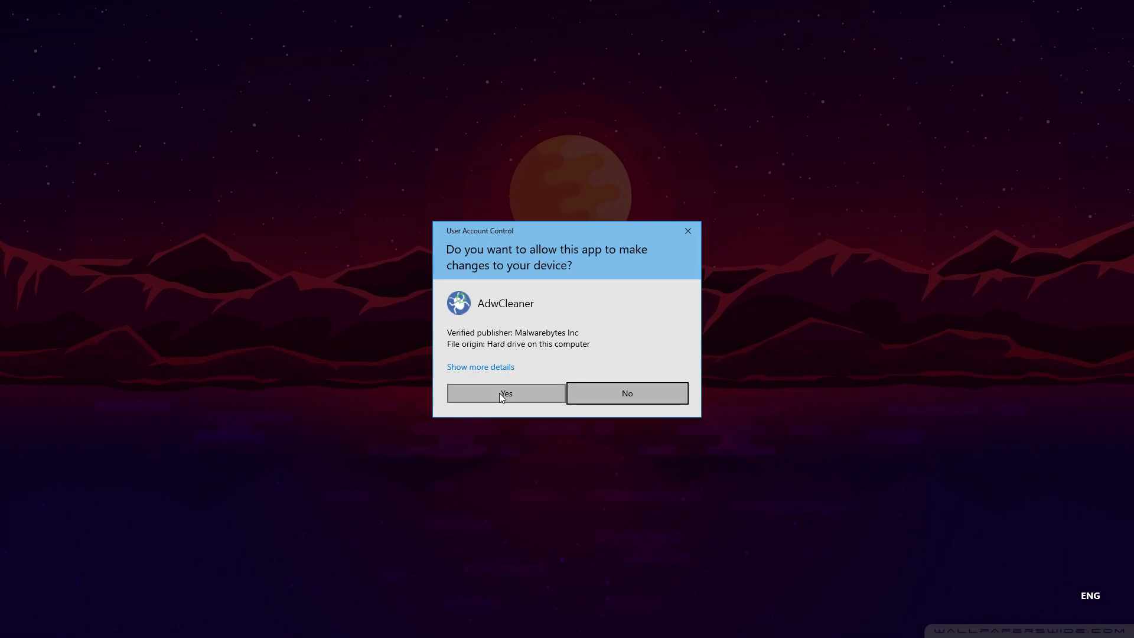
click(499, 392)
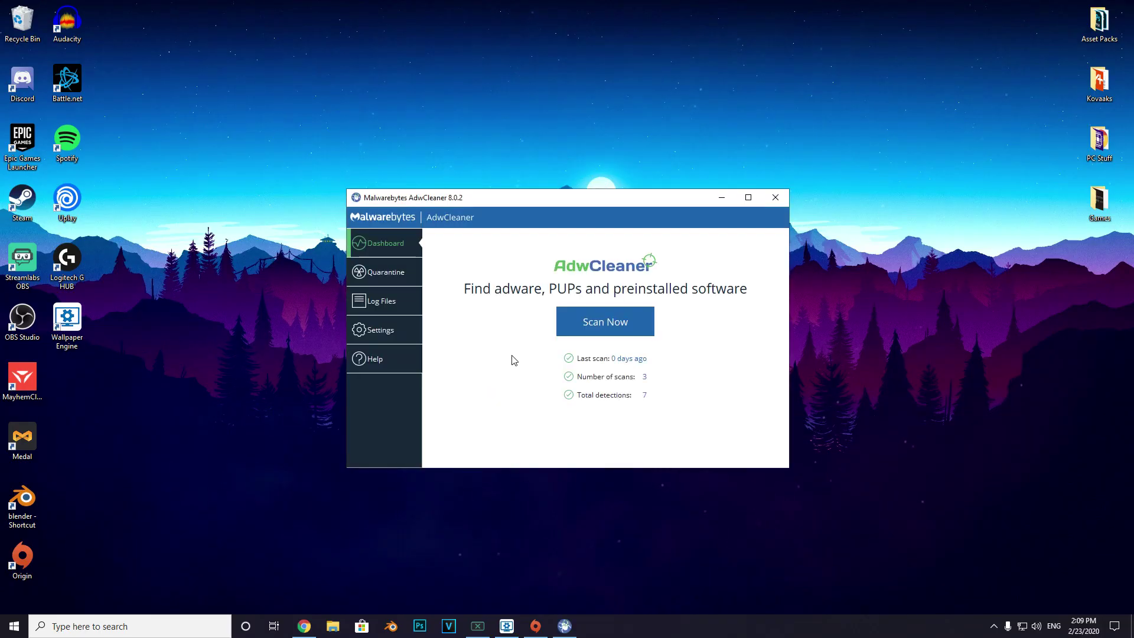
drag(541, 191, 532, 178)
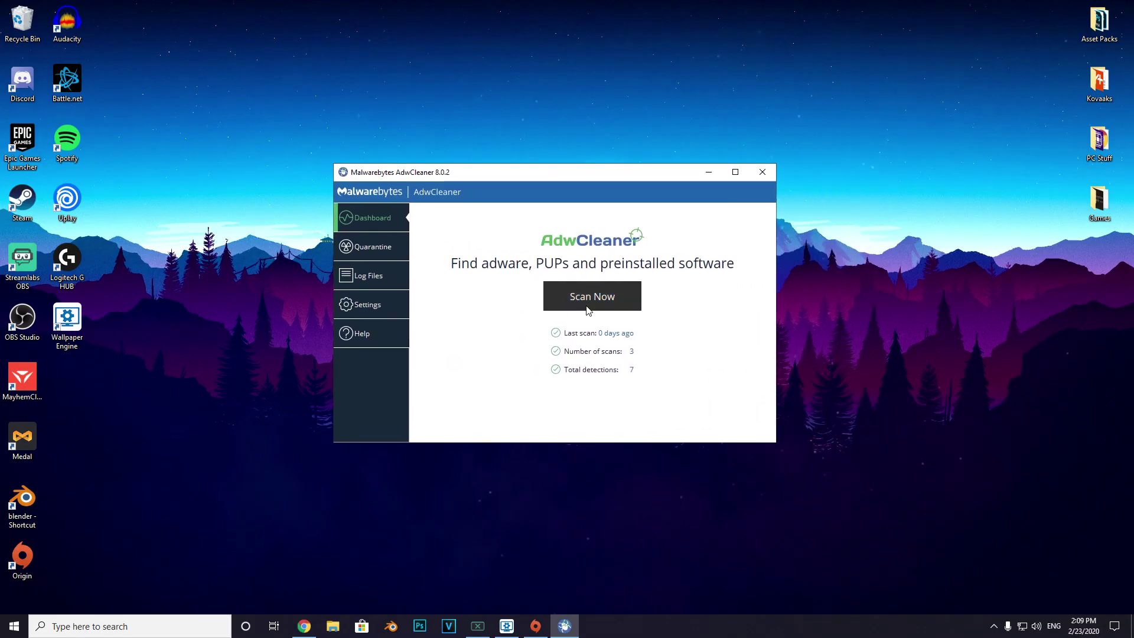
click(372, 246)
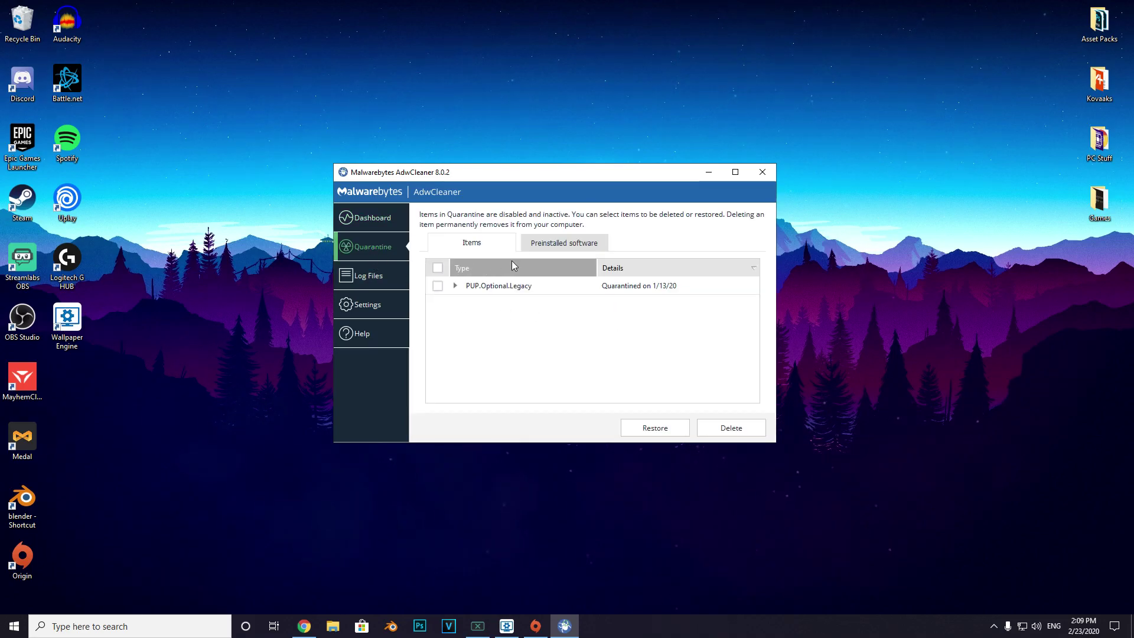
click(365, 216)
- Run a new AdwCleaner scan and inspect the PUP.Optional.SofTonicAssistant detection details
click(586, 299)
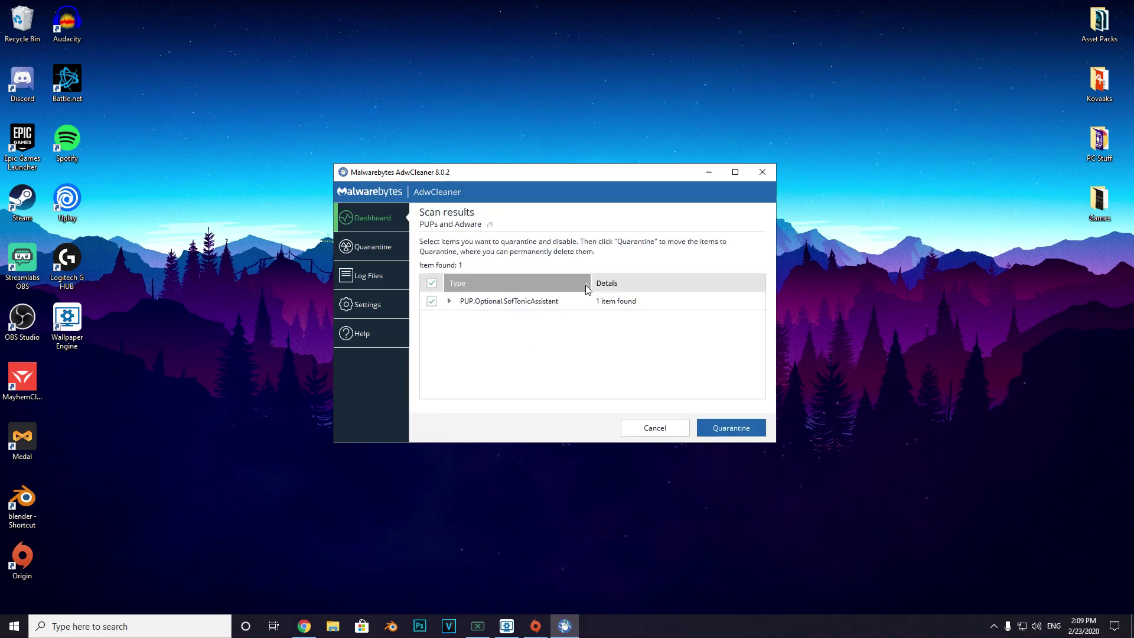
click(550, 302)
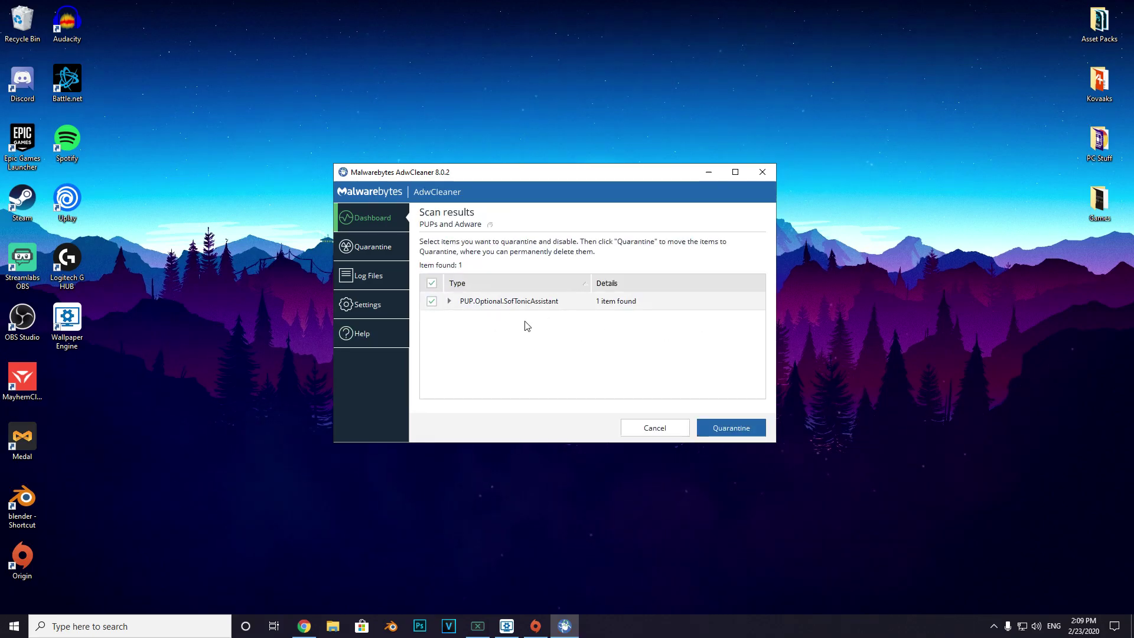
click(449, 301)
click(449, 301)
click(449, 301)
click(449, 301)
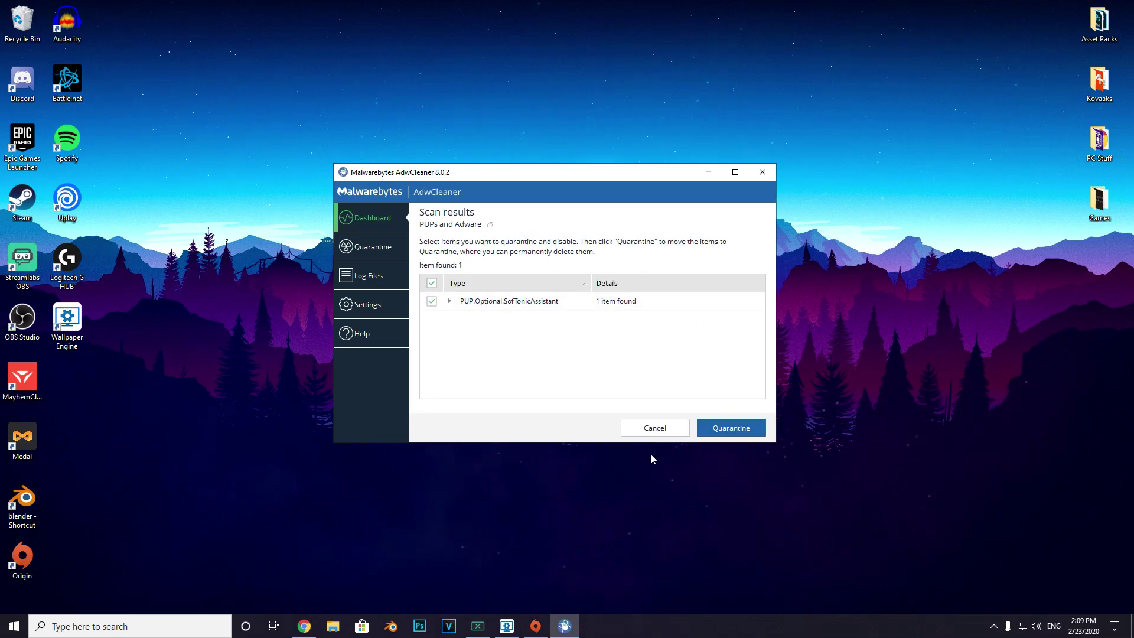
click(655, 428)
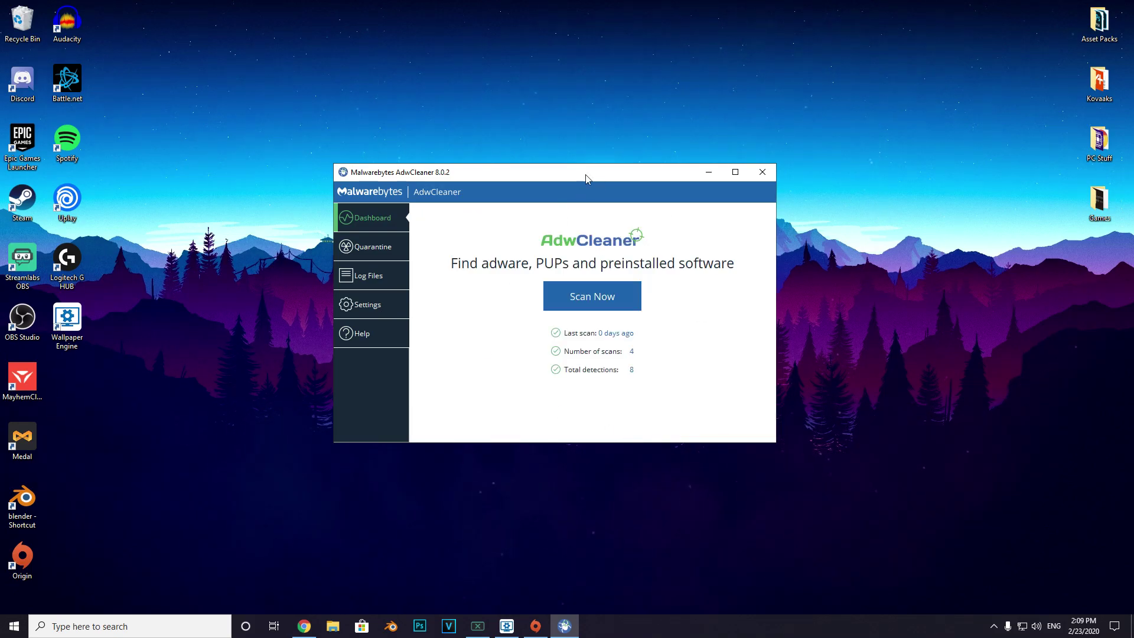
drag(518, 176, 475, 171)
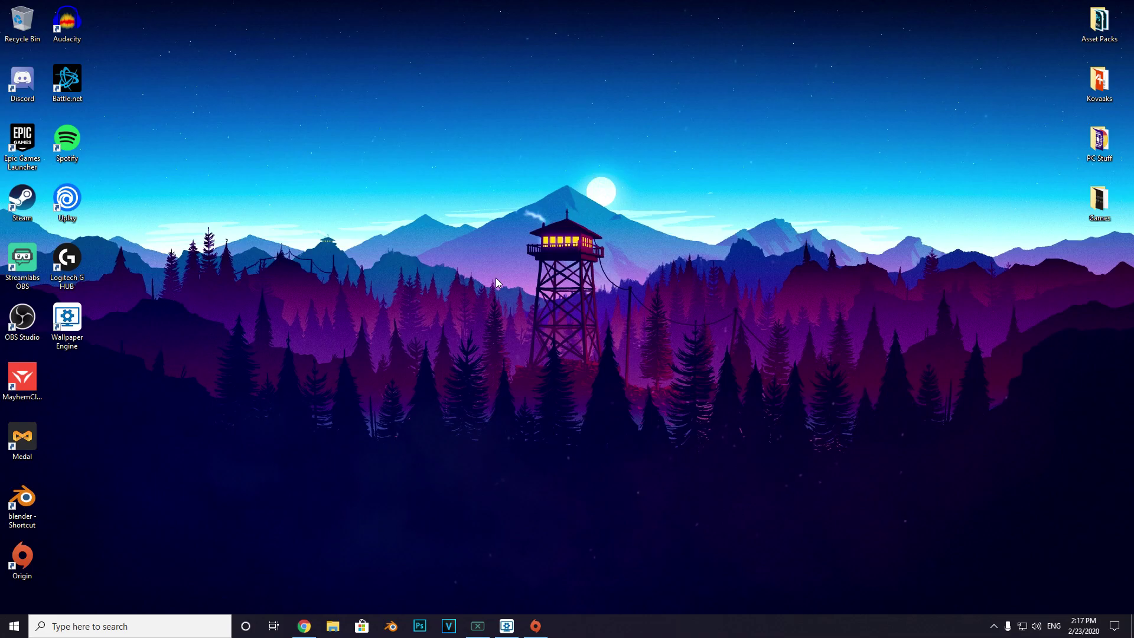
- Open Disk Clean-up for Local Disk (C:) from its File Explorer properties, showing 13.3 MB freeable
click(333, 625)
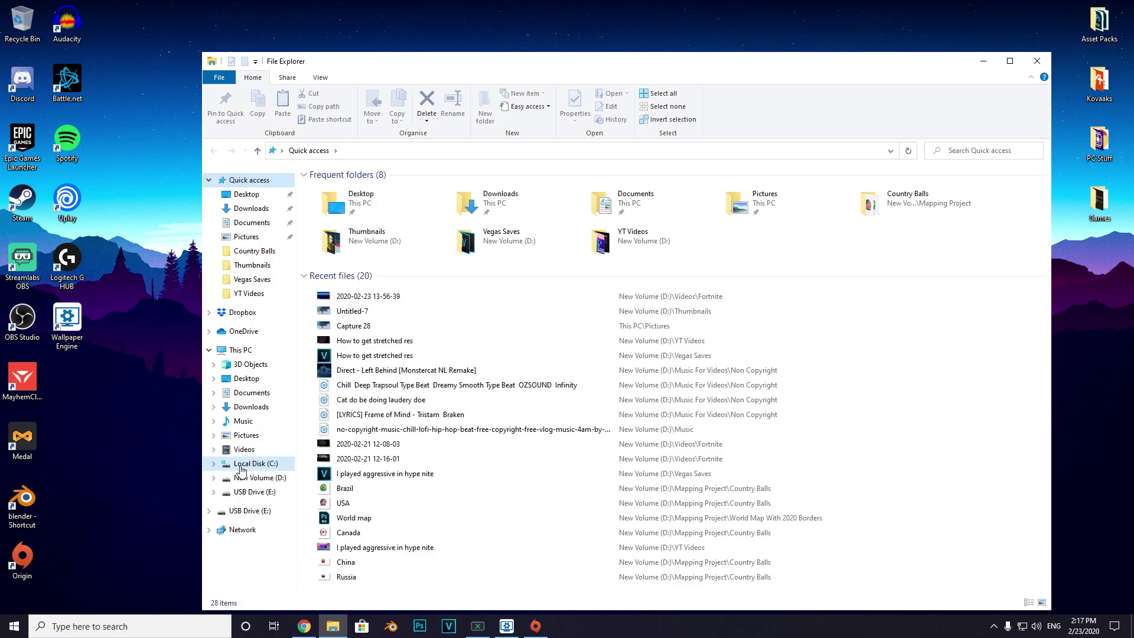
click(248, 463)
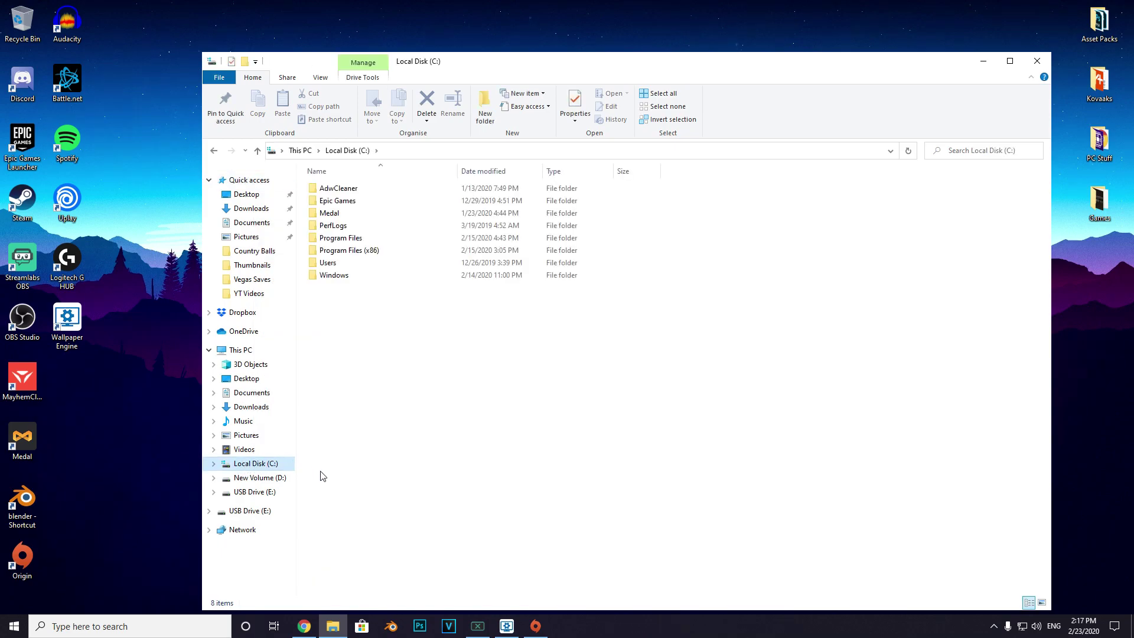
right_click(258, 465)
click(289, 450)
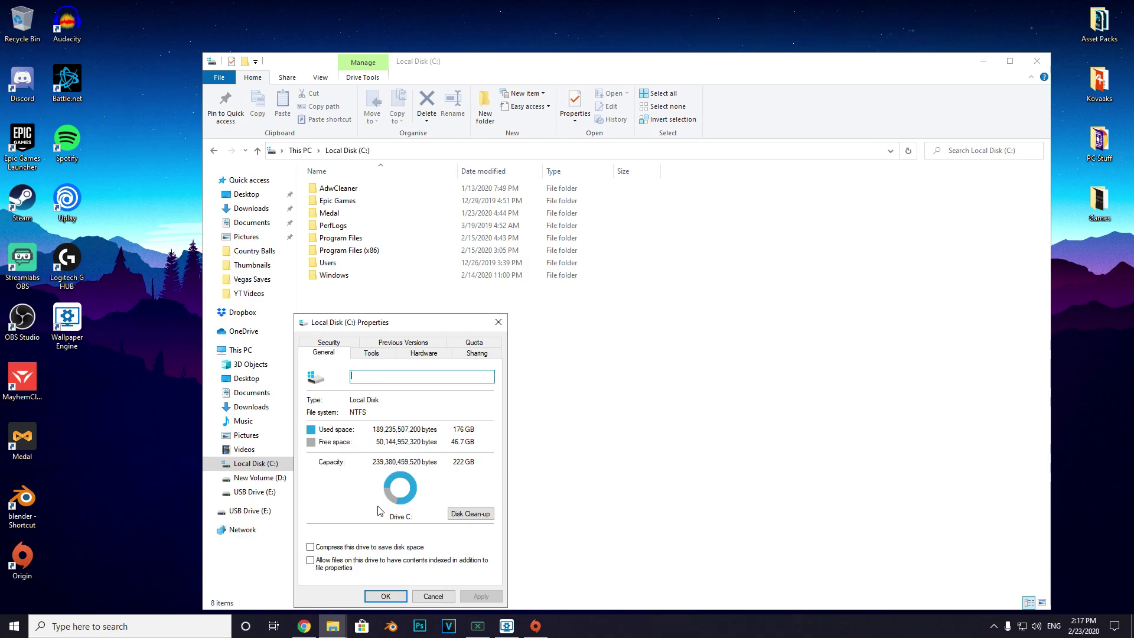
click(470, 514)
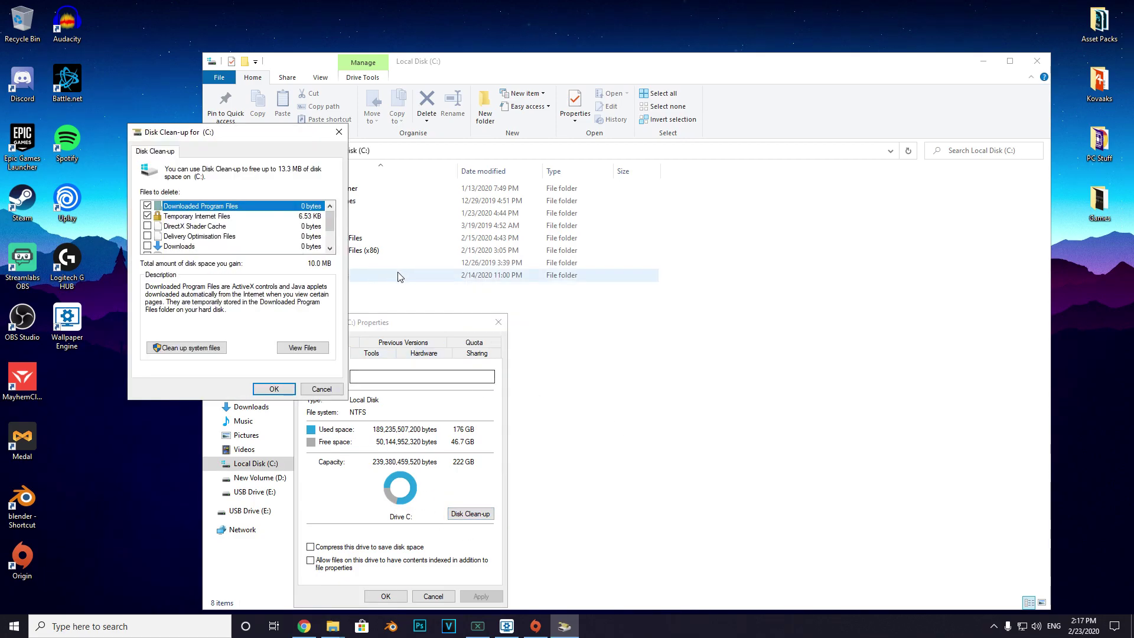
- Review the Disk Clean-up file list, including Temporary Internet Files, then close it
scroll(255, 220, down, 1)
scroll(255, 219, up, 1)
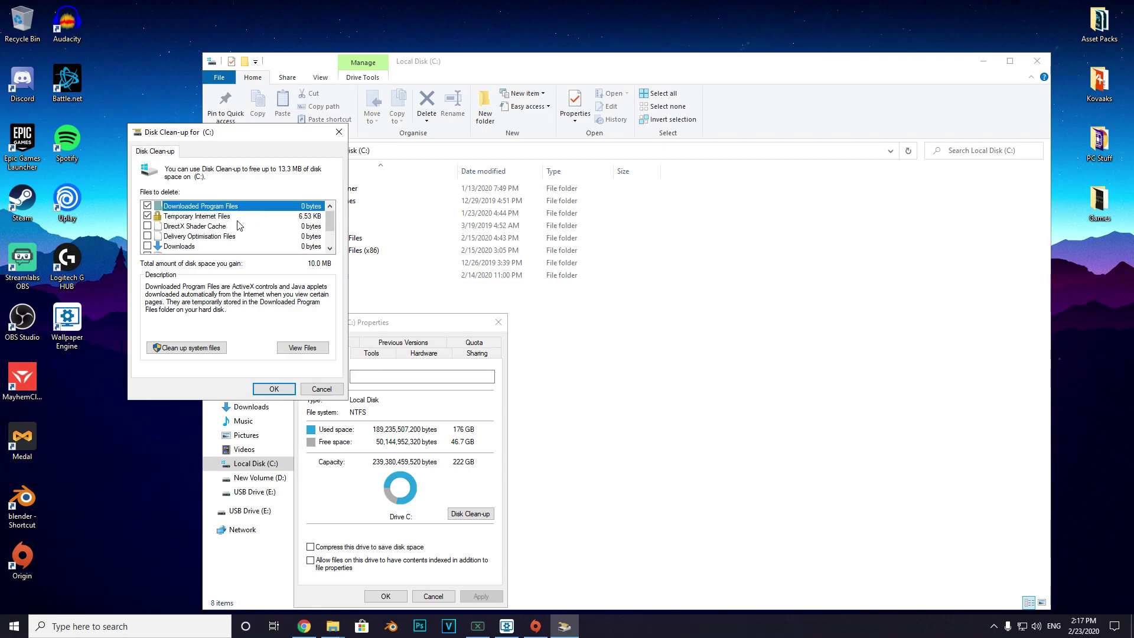
scroll(224, 230, down, 1)
scroll(179, 247, up, 1)
click(148, 219)
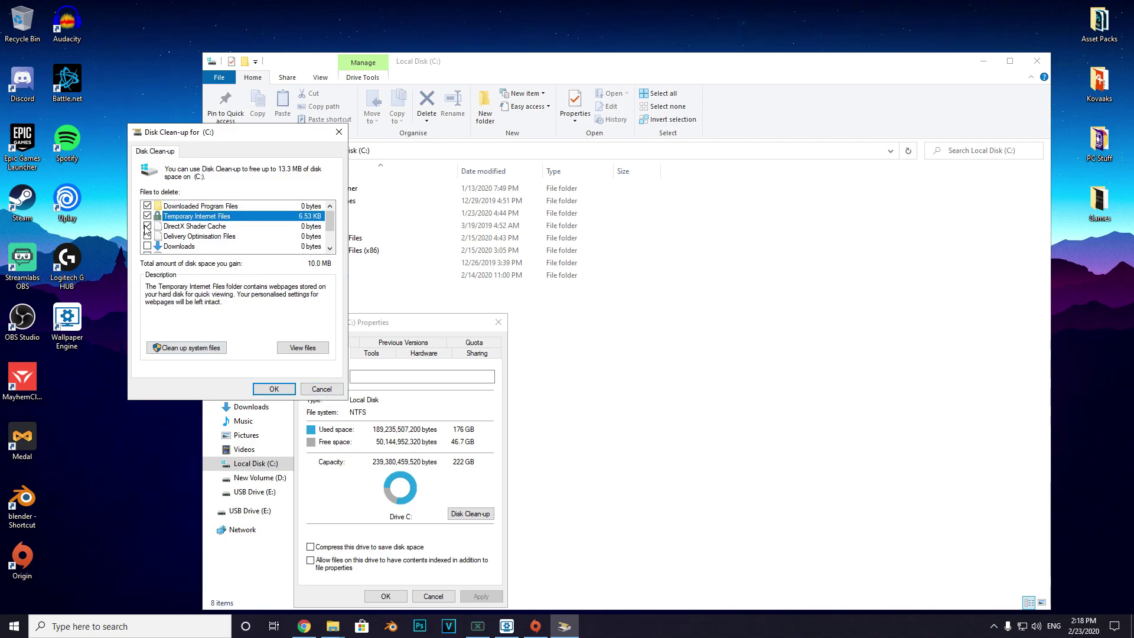
click(330, 390)
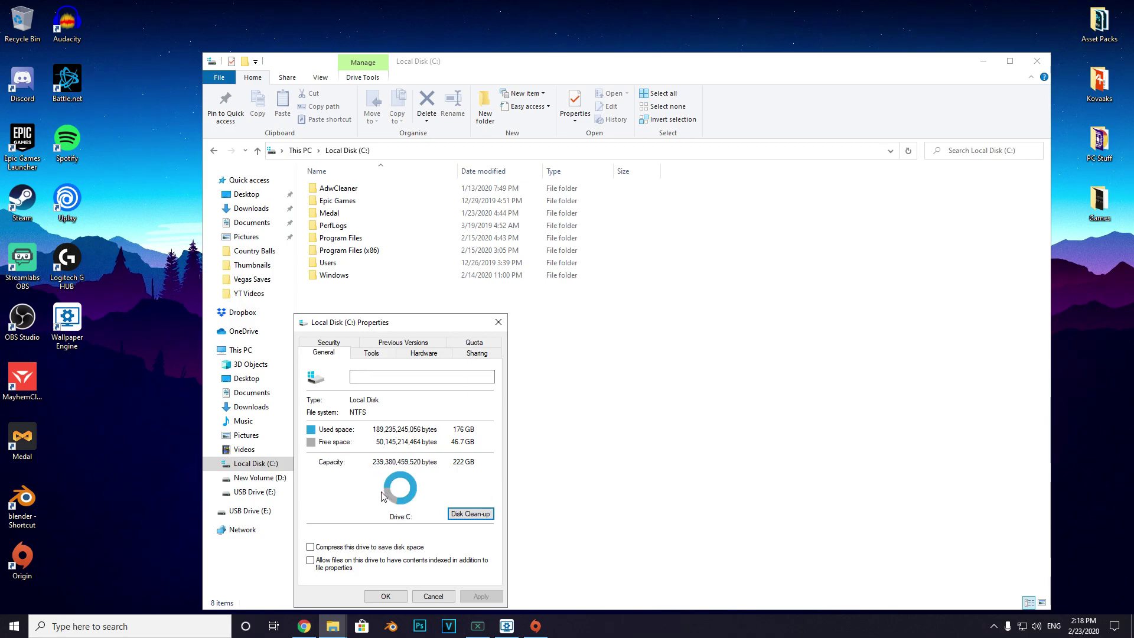
- Check drive C: for file system errors, finding none, and close its properties
click(372, 354)
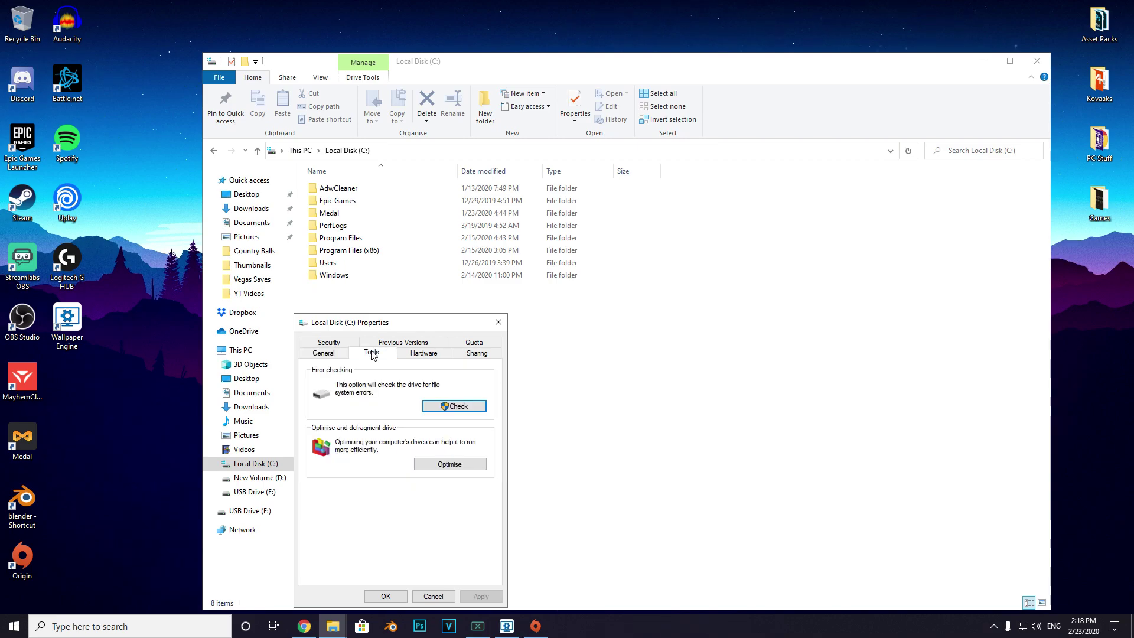
click(447, 409)
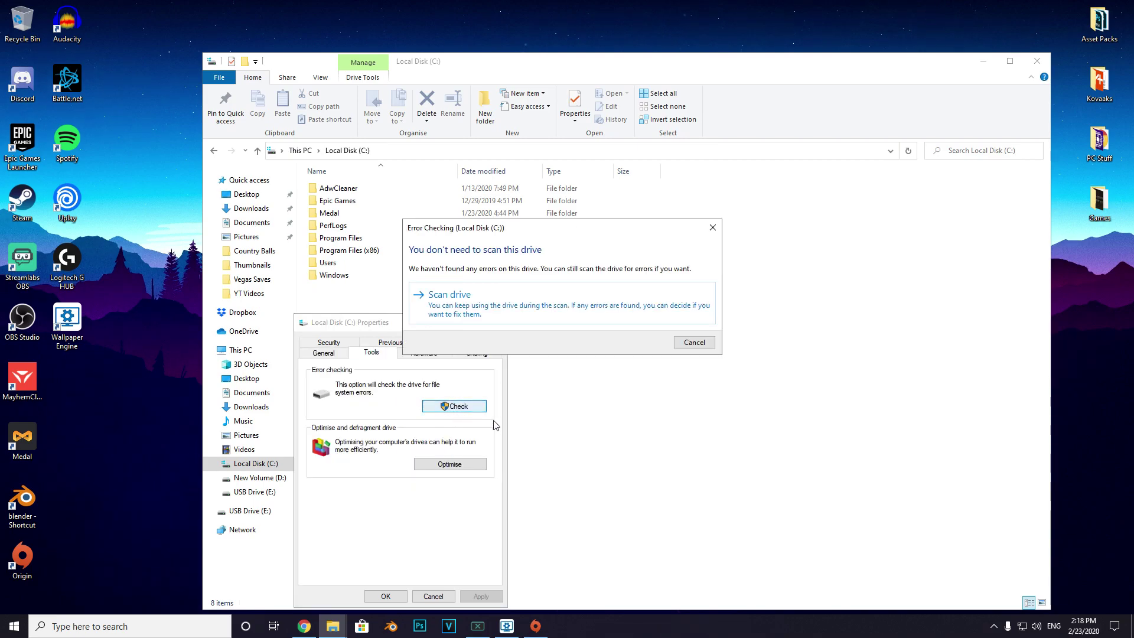
click(713, 228)
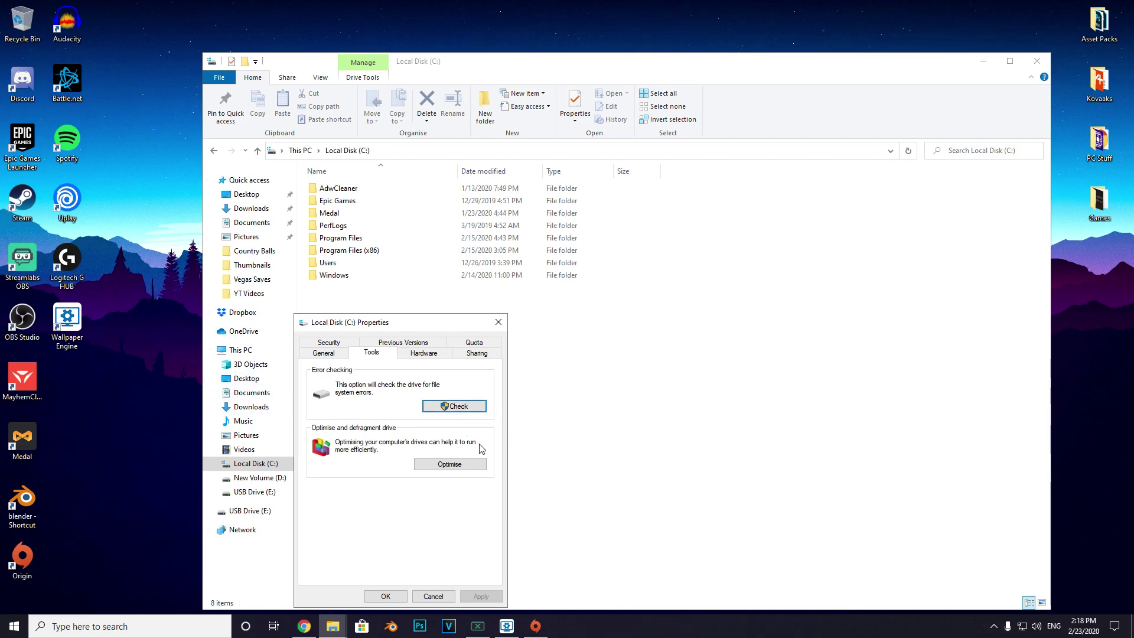
click(498, 323)
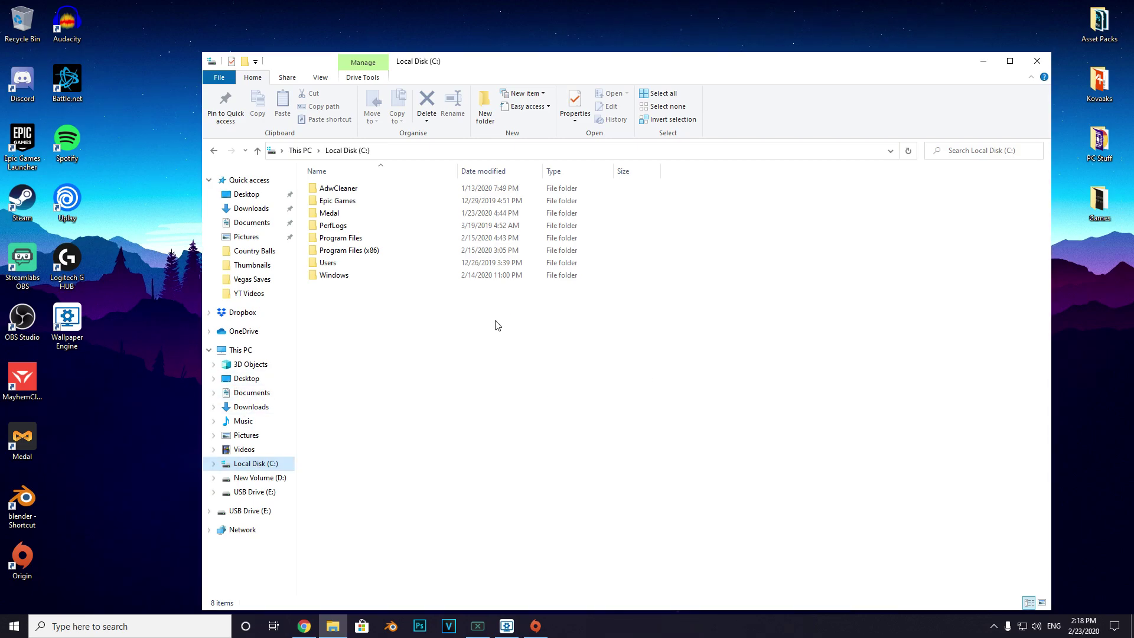
- Open New Volume (D:) properties and its Disk Clean-up, then close the clean-up window
click(258, 480)
right_click(258, 480)
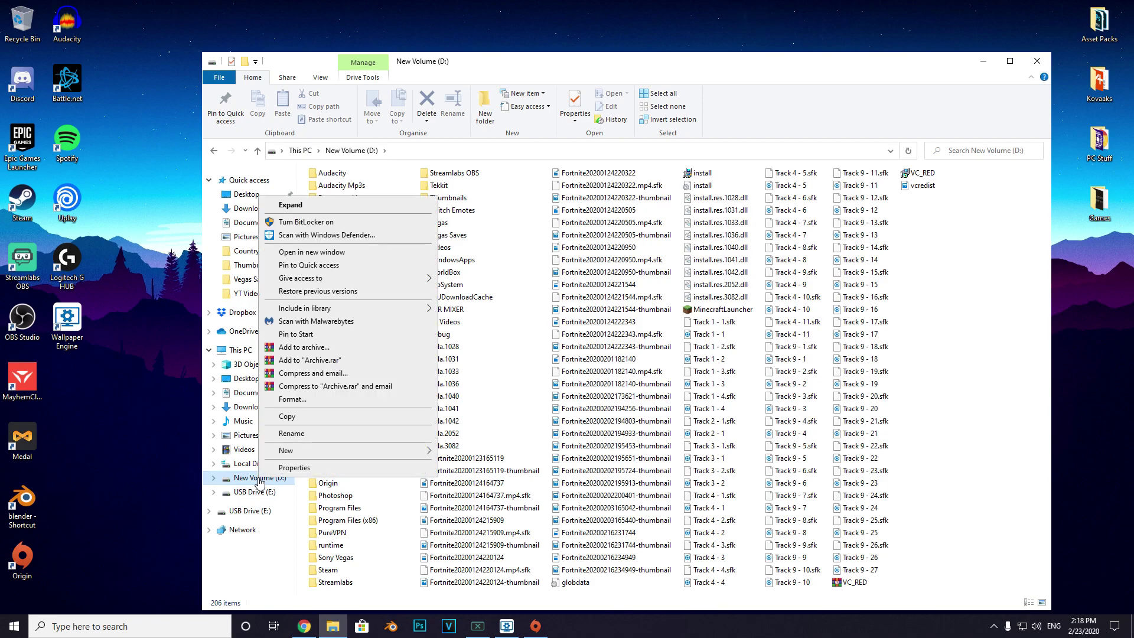
click(292, 475)
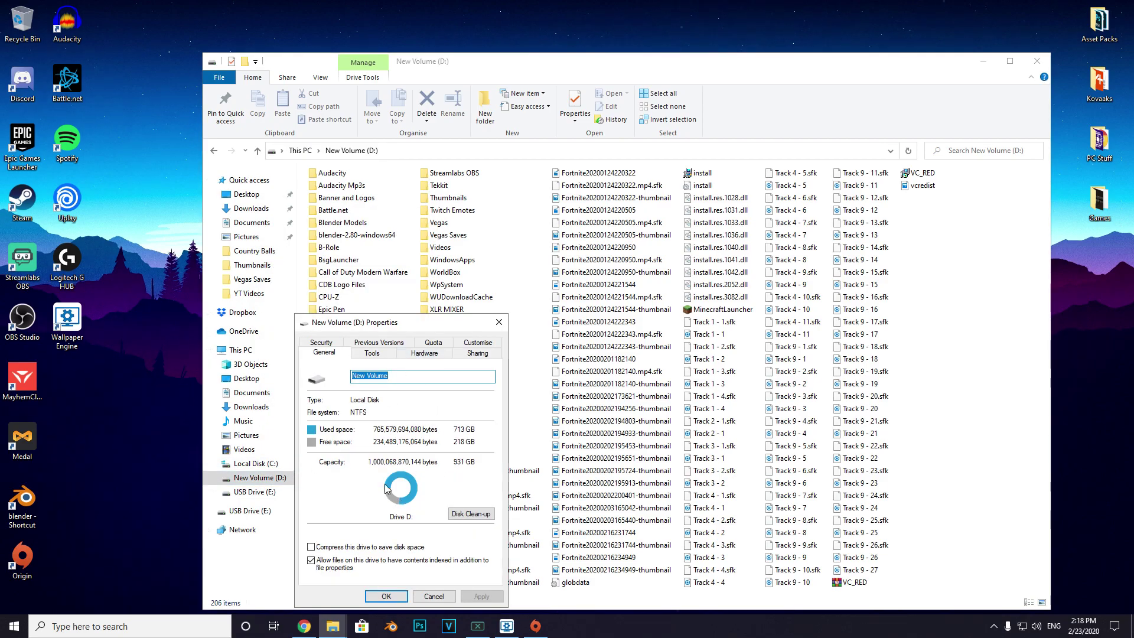
click(471, 513)
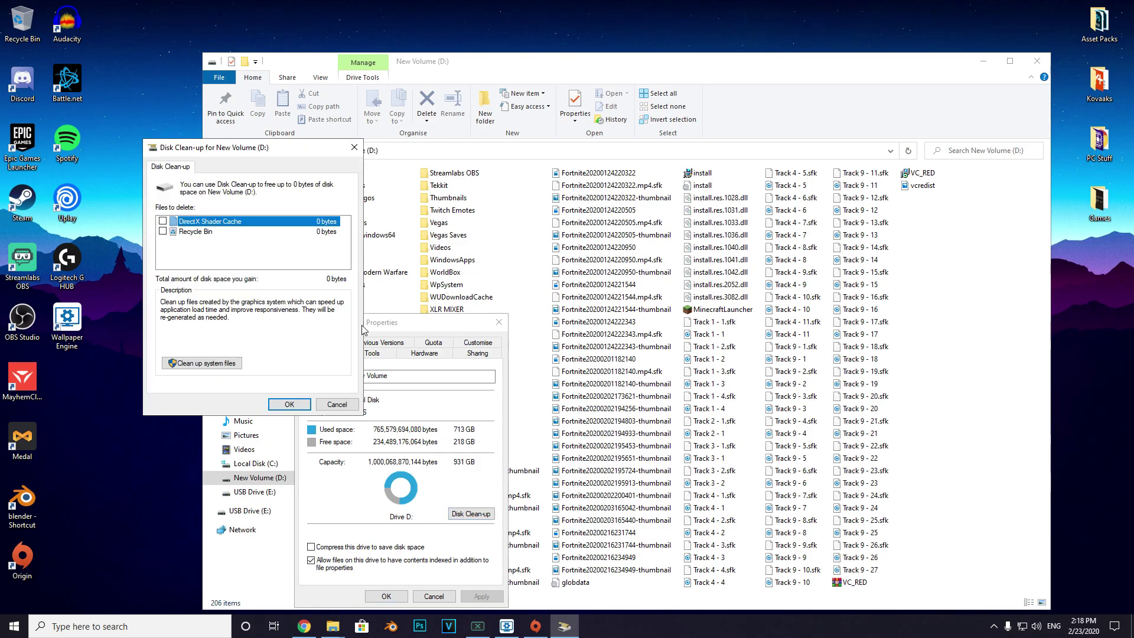
click(354, 147)
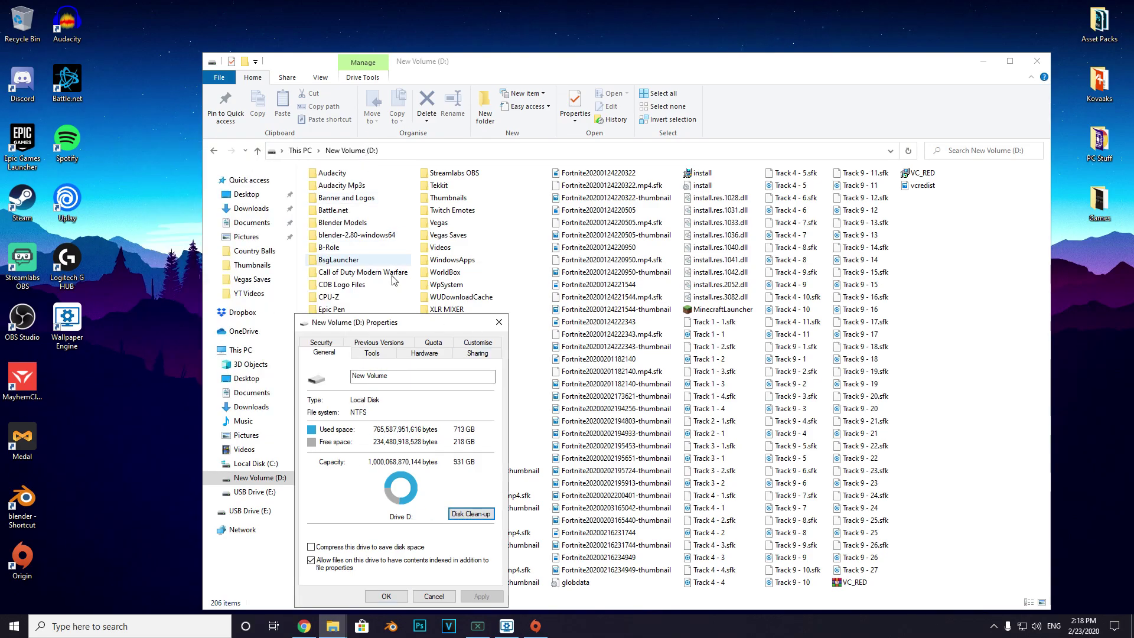
- Check drive D:'s optimisation status (1% fragmented) and close all its windows
click(379, 355)
click(450, 464)
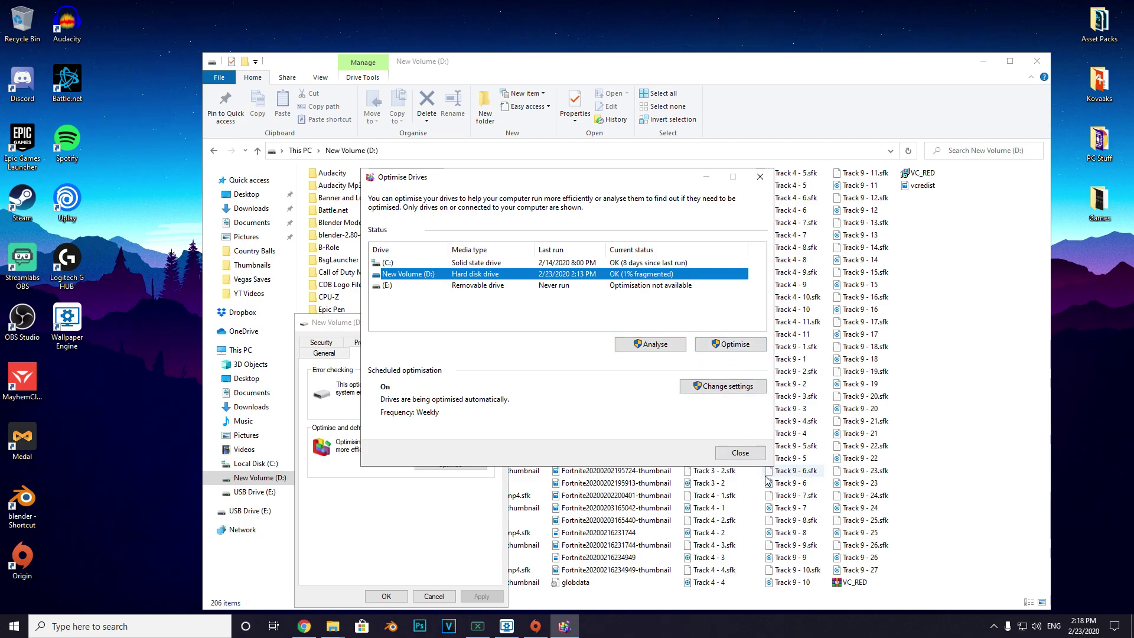
click(746, 455)
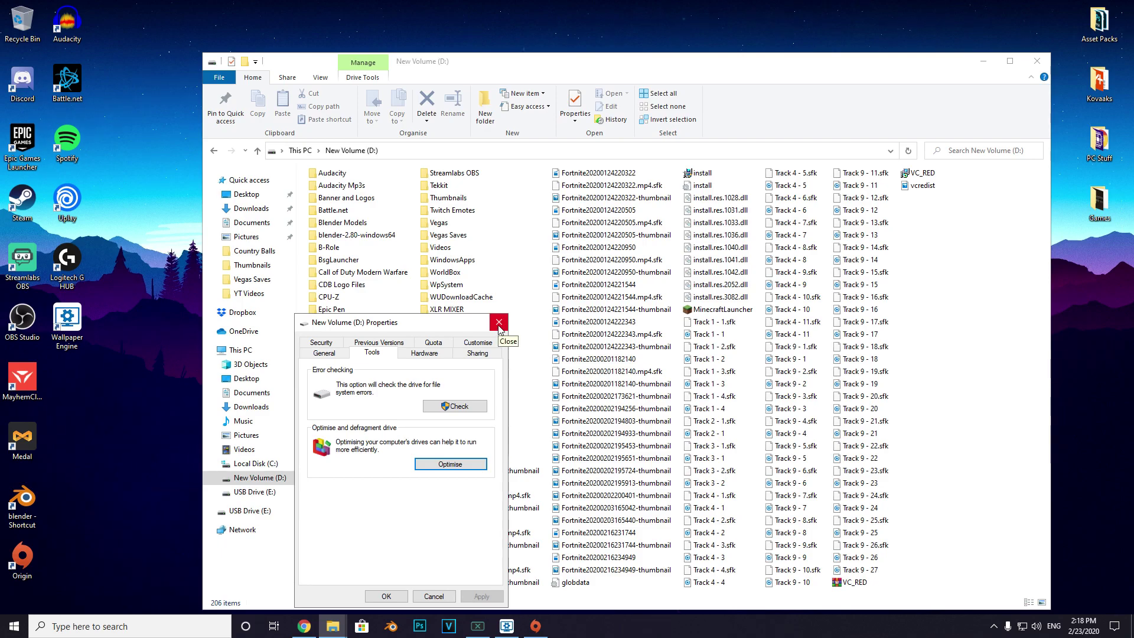
click(500, 322)
click(1037, 60)
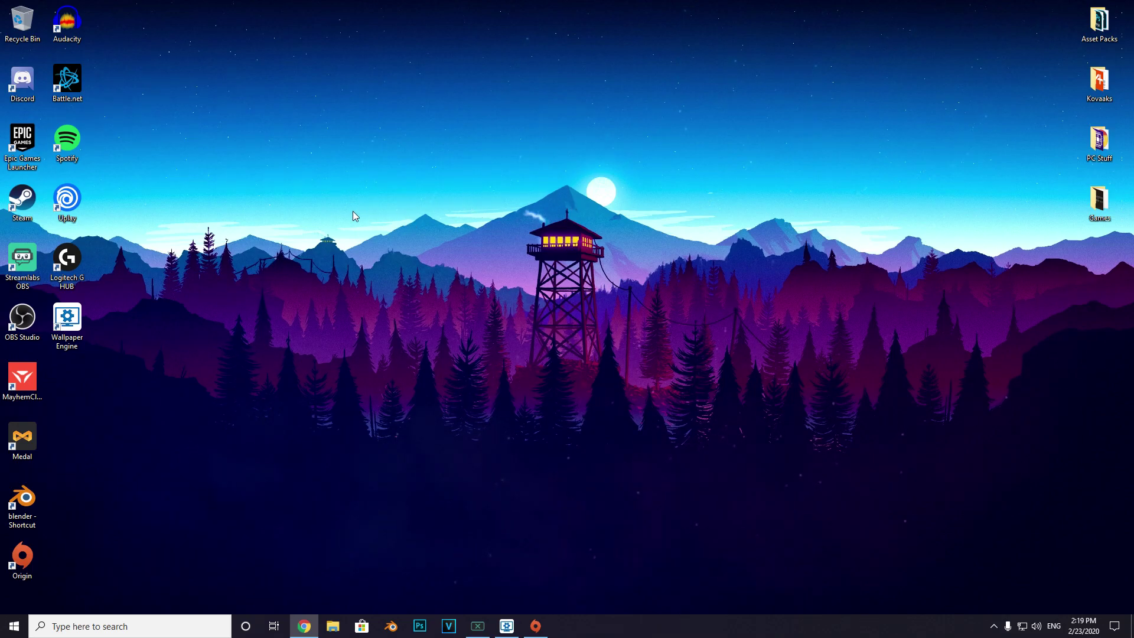
double_click(32, 81)
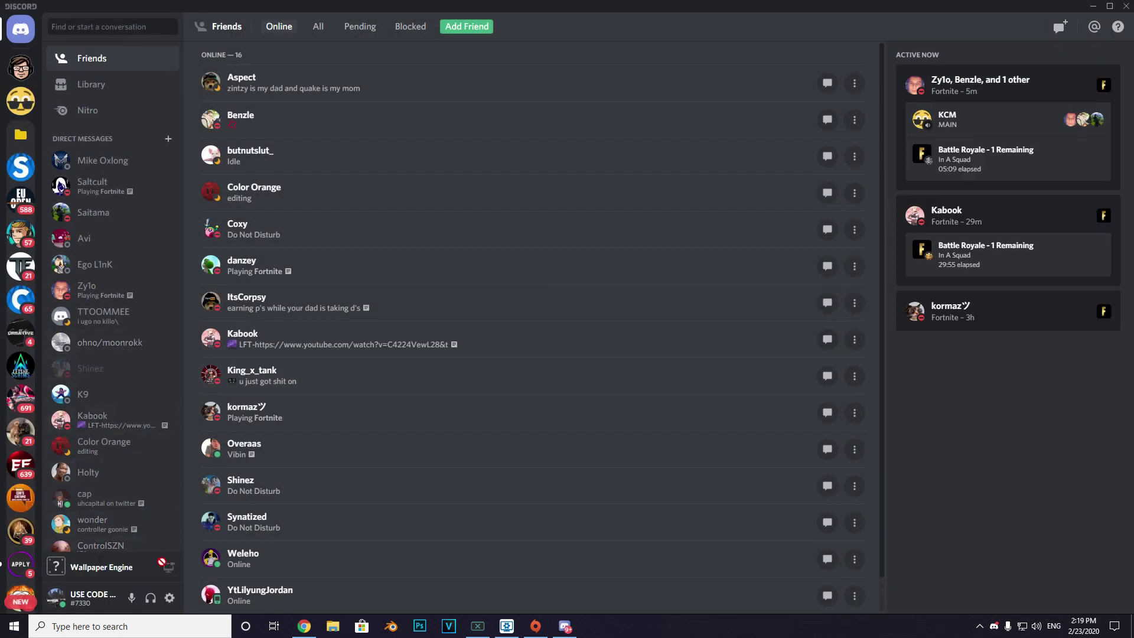
click(170, 599)
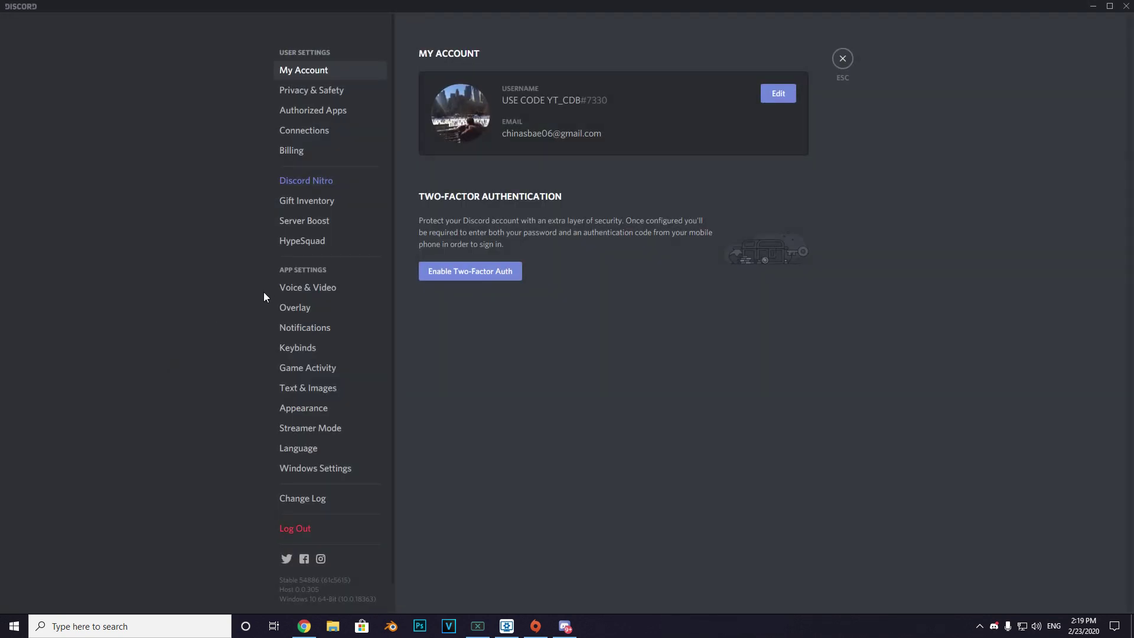
click(298, 413)
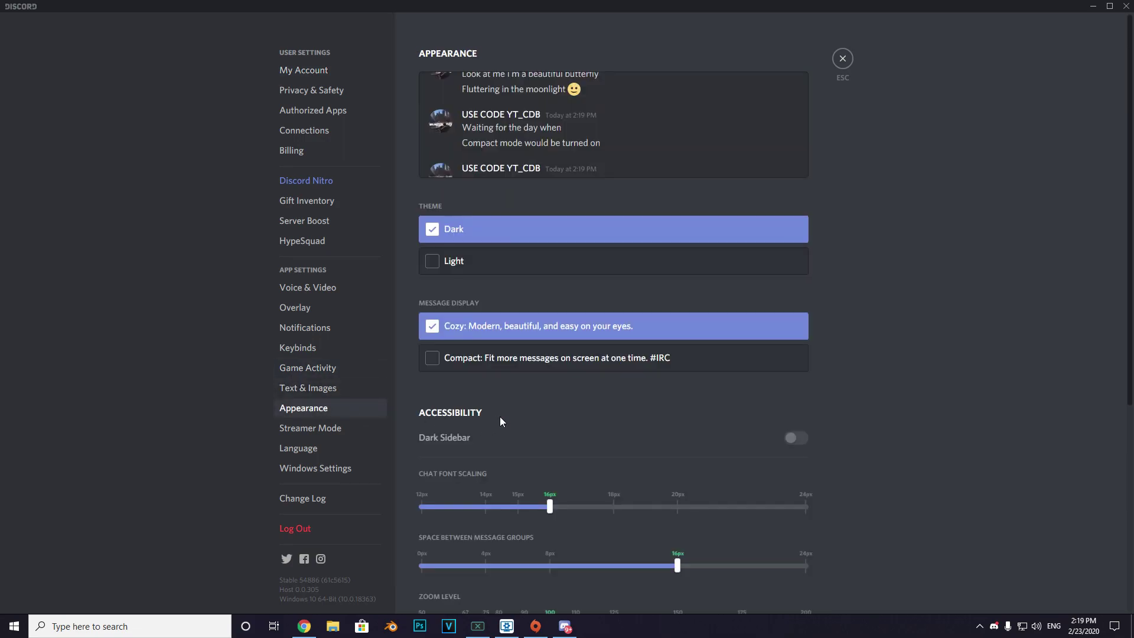
scroll(500, 421, down, 4)
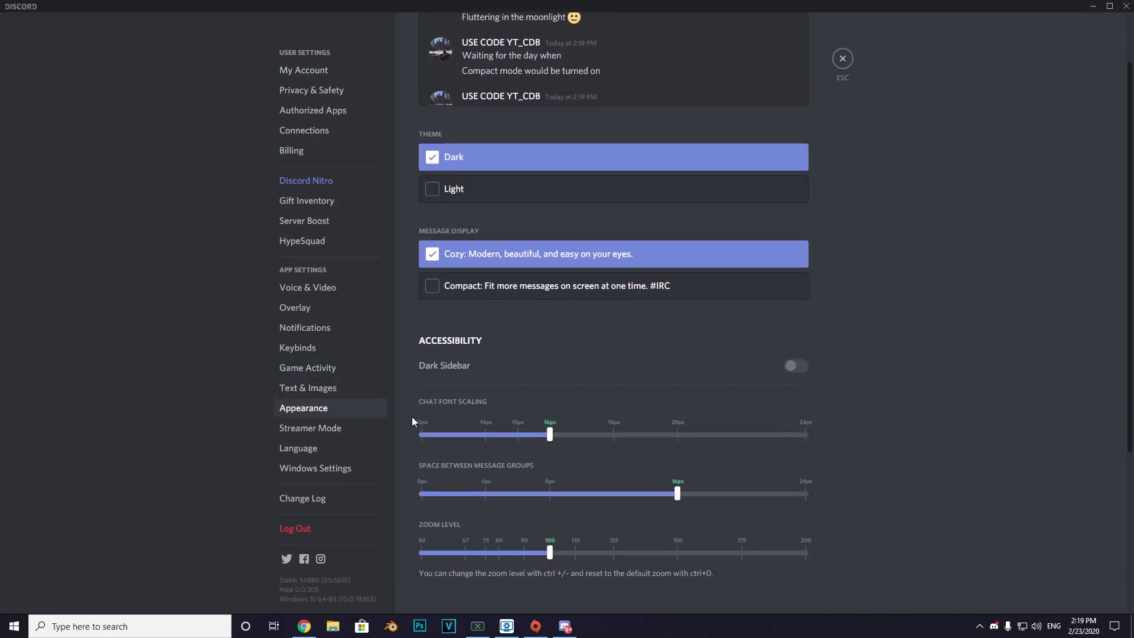
scroll(412, 418, down, 2)
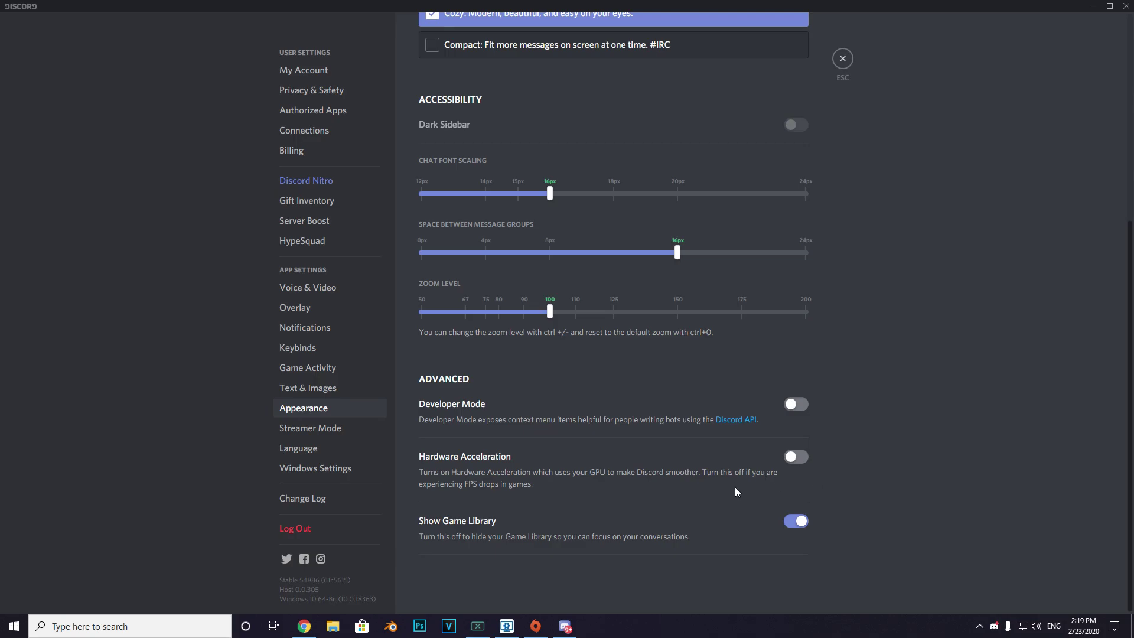
click(849, 59)
click(1126, 6)
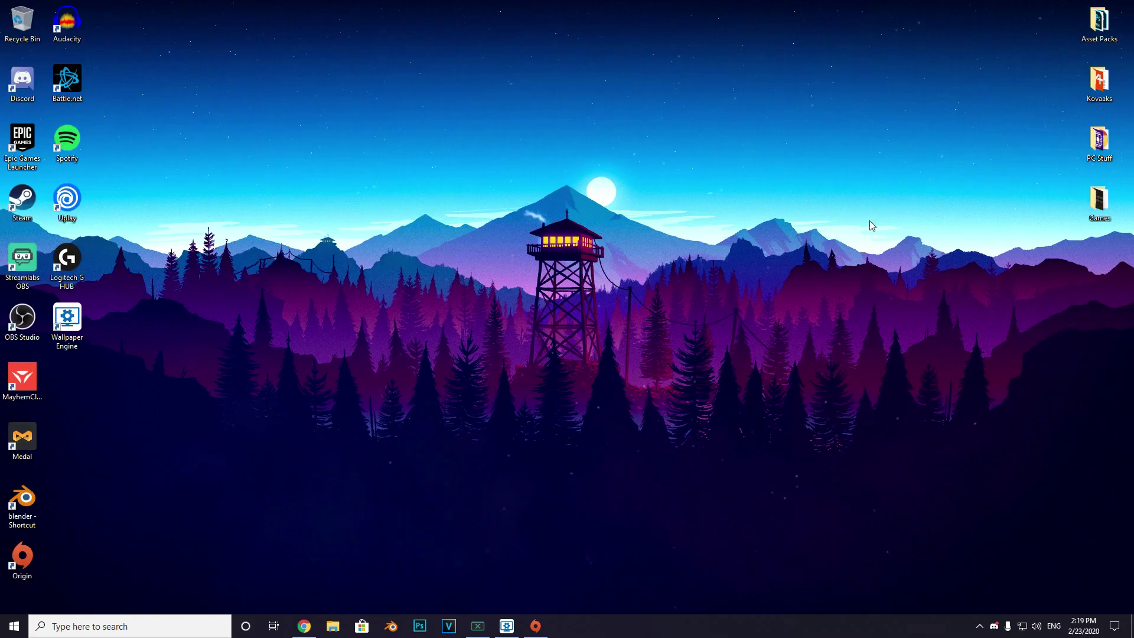
right_click(304, 625)
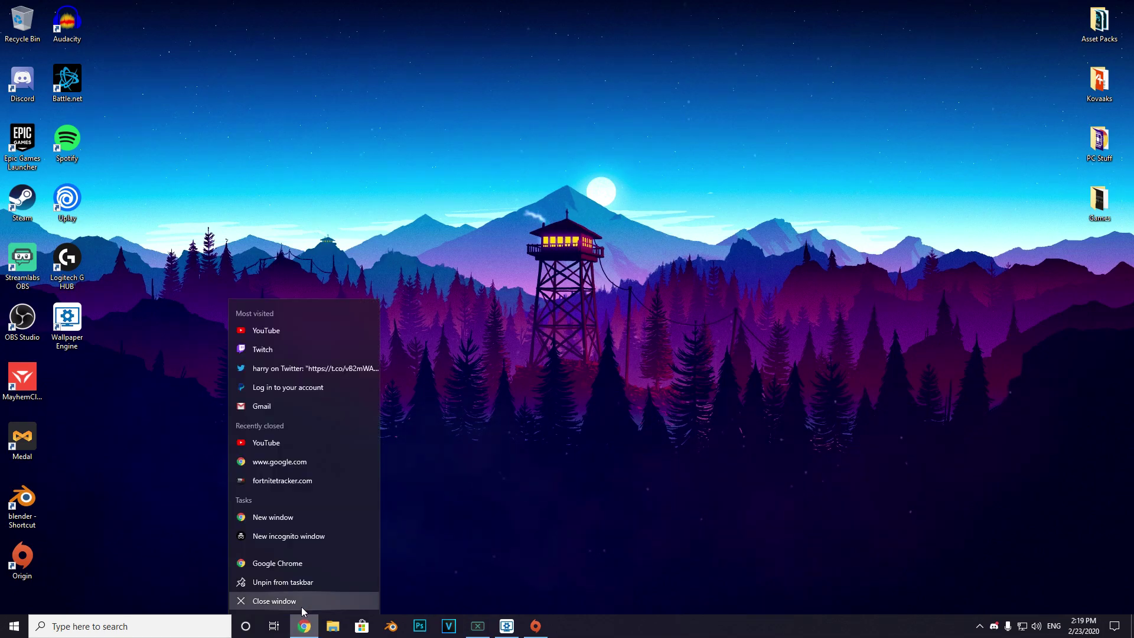
- Turn off 'Use hardware acceleration when available' in Chrome's Advanced System settings, then close Chrome
click(292, 566)
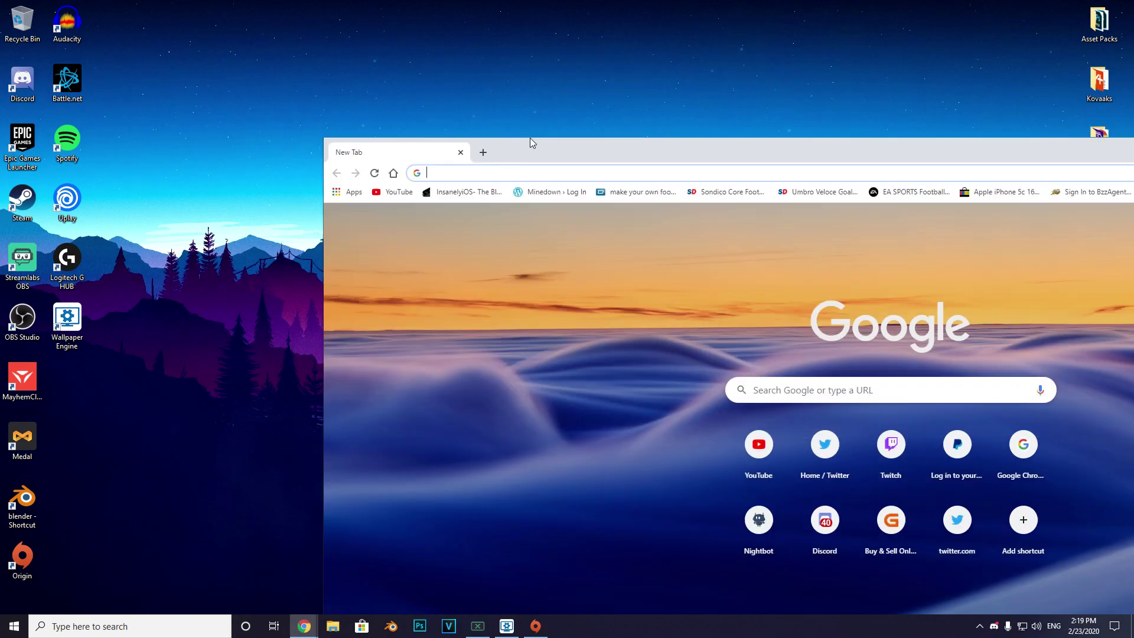
double_click(530, 137)
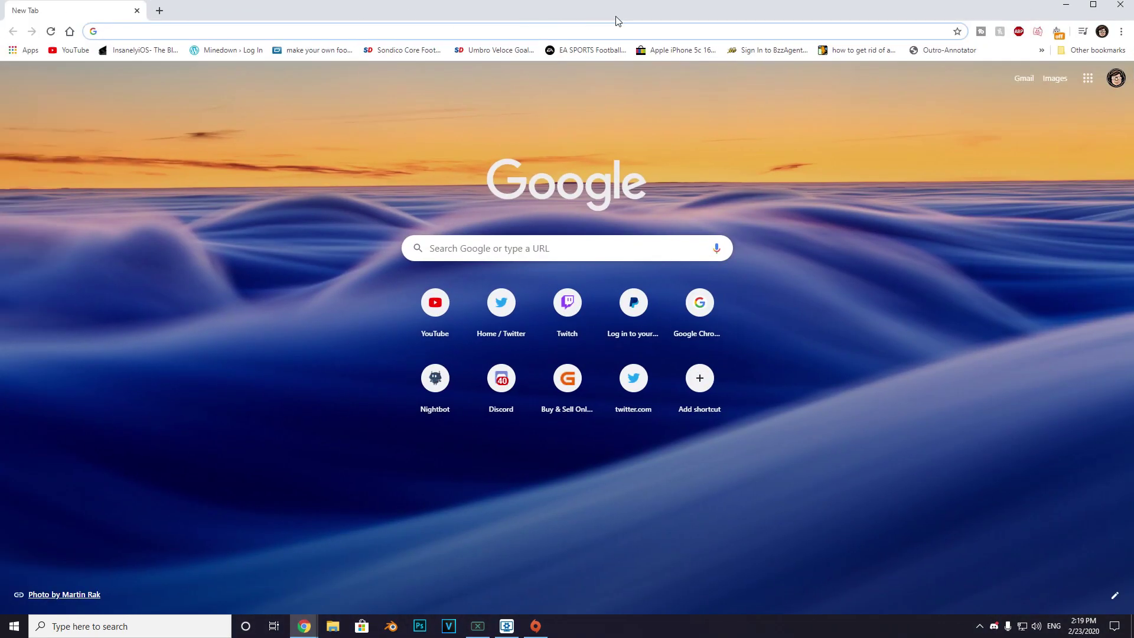
click(1122, 32)
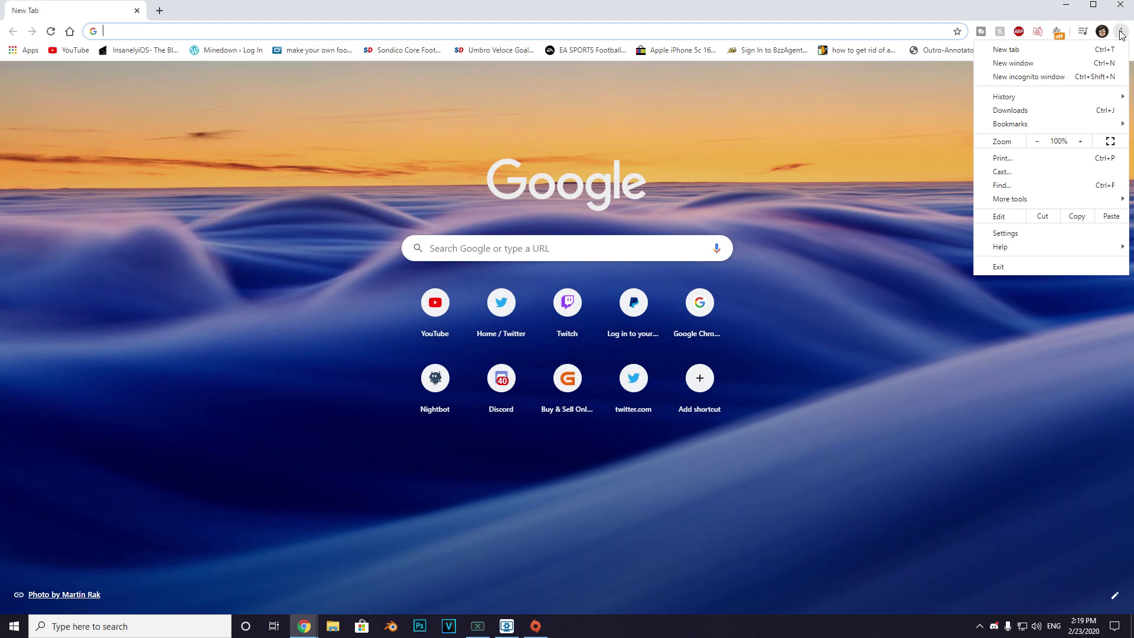
click(1000, 236)
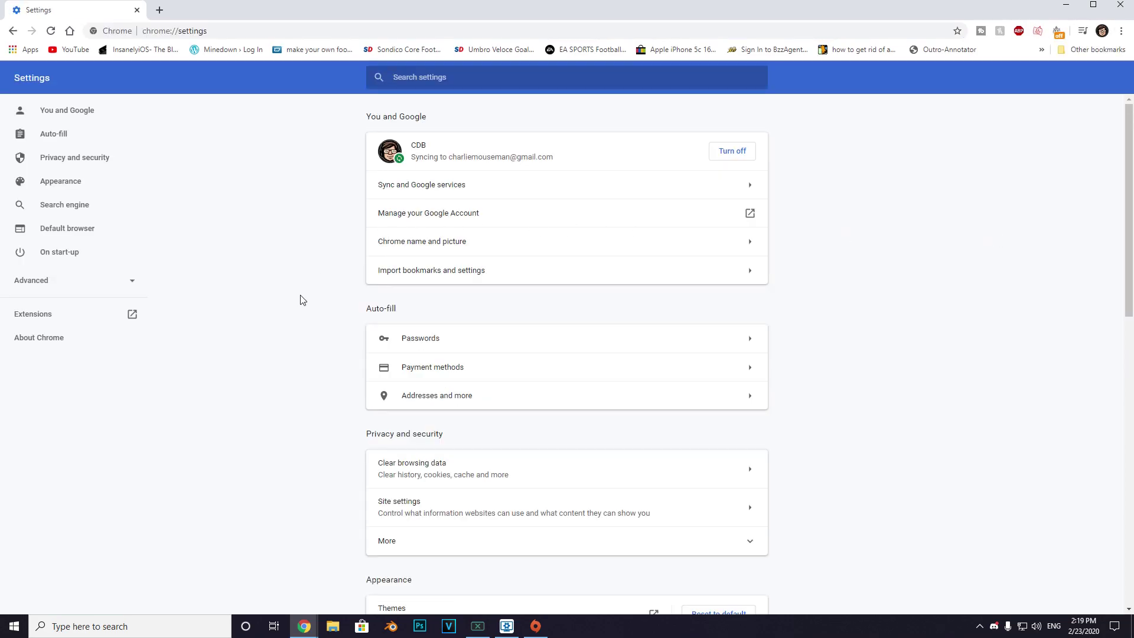
scroll(306, 309, down, 12)
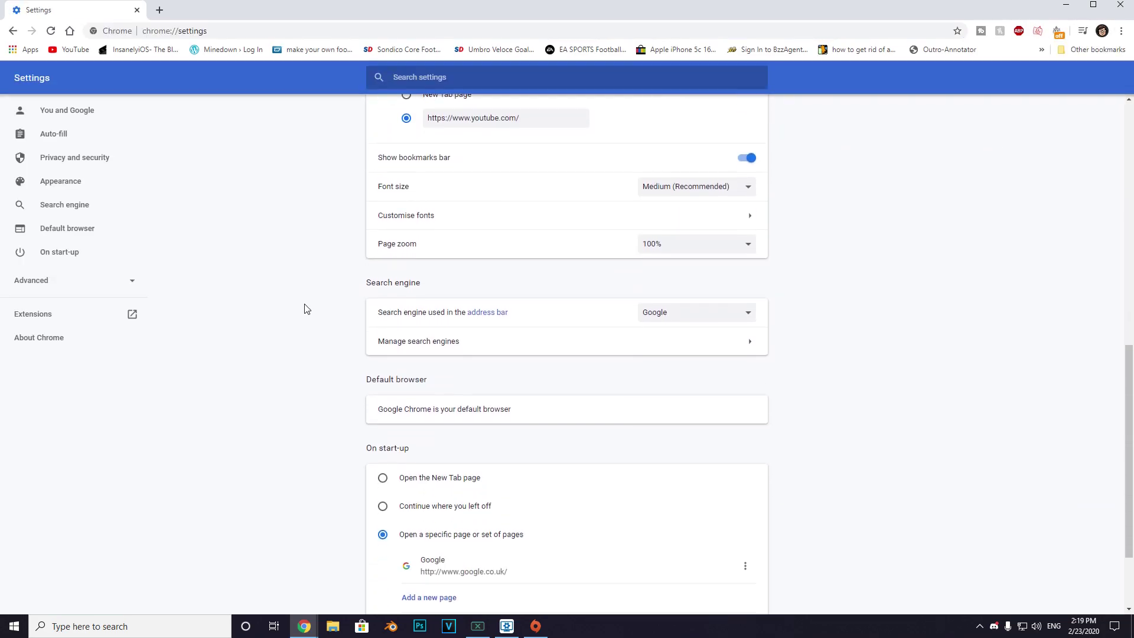
click(576, 569)
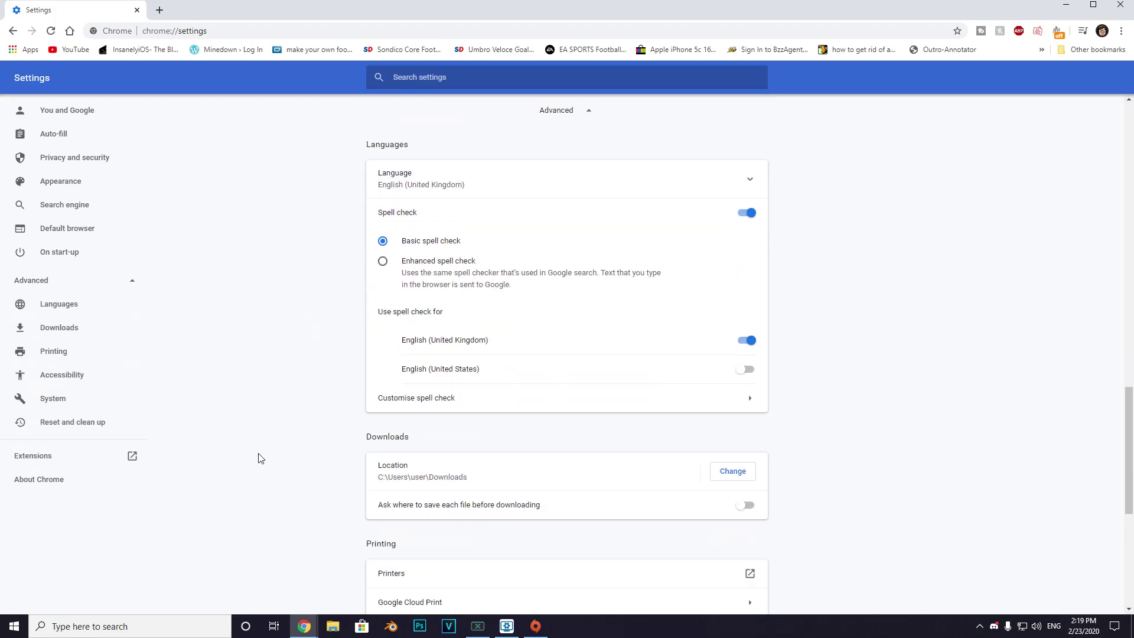
scroll(260, 459, down, 5)
scroll(260, 459, down, 2)
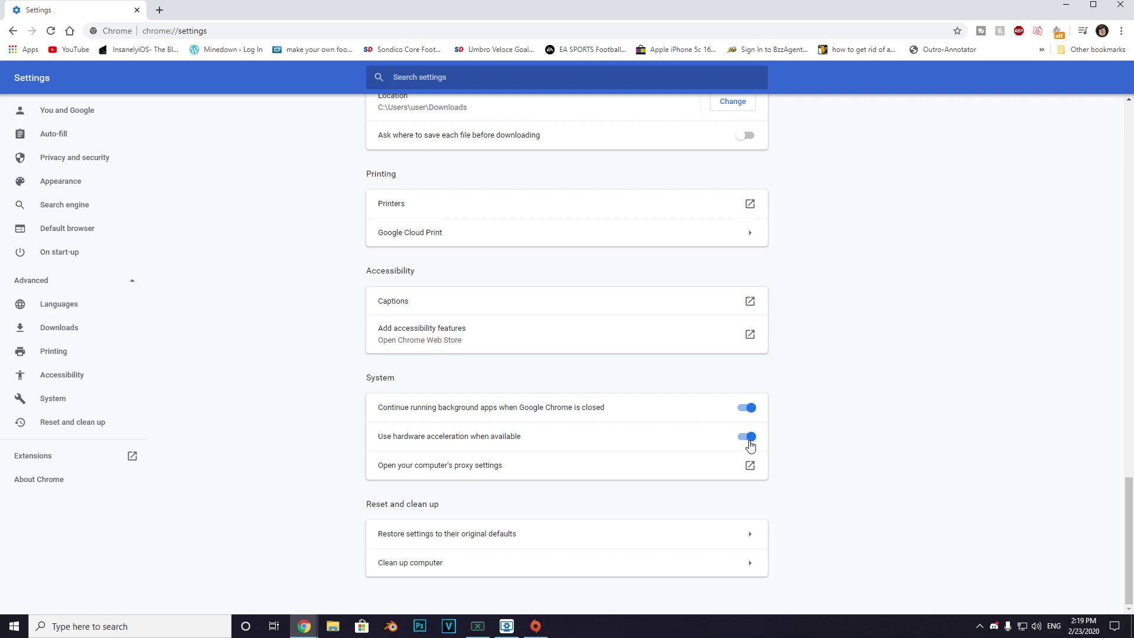
click(749, 439)
click(1129, 6)
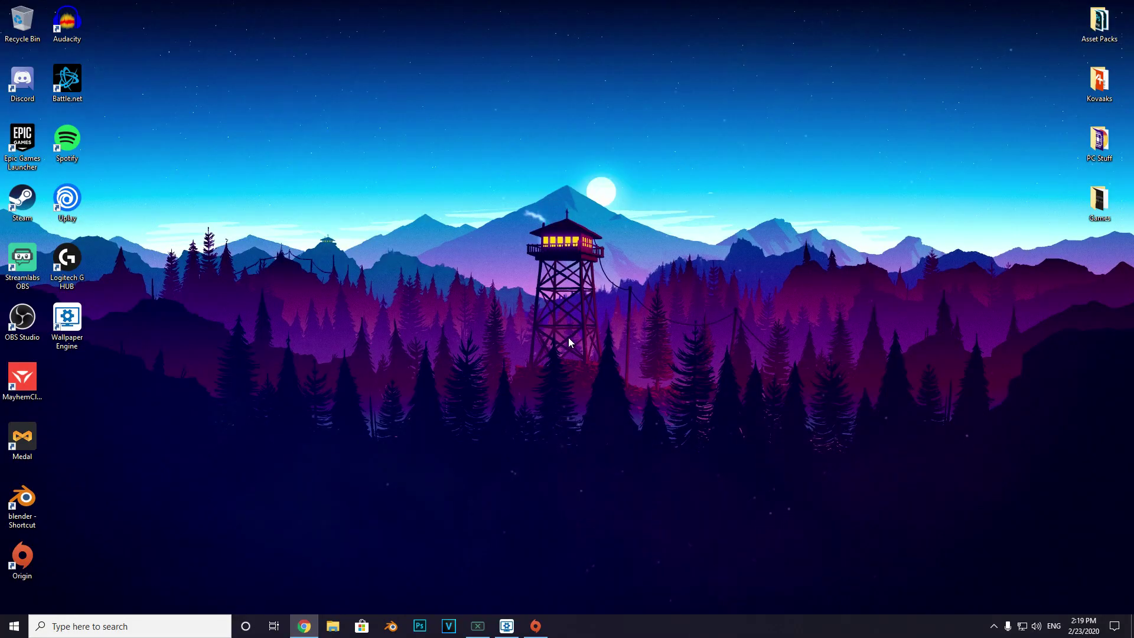
- Disable Hardware Acceleration in Spotify's View menu and confirm the Spotify restart
double_click(75, 154)
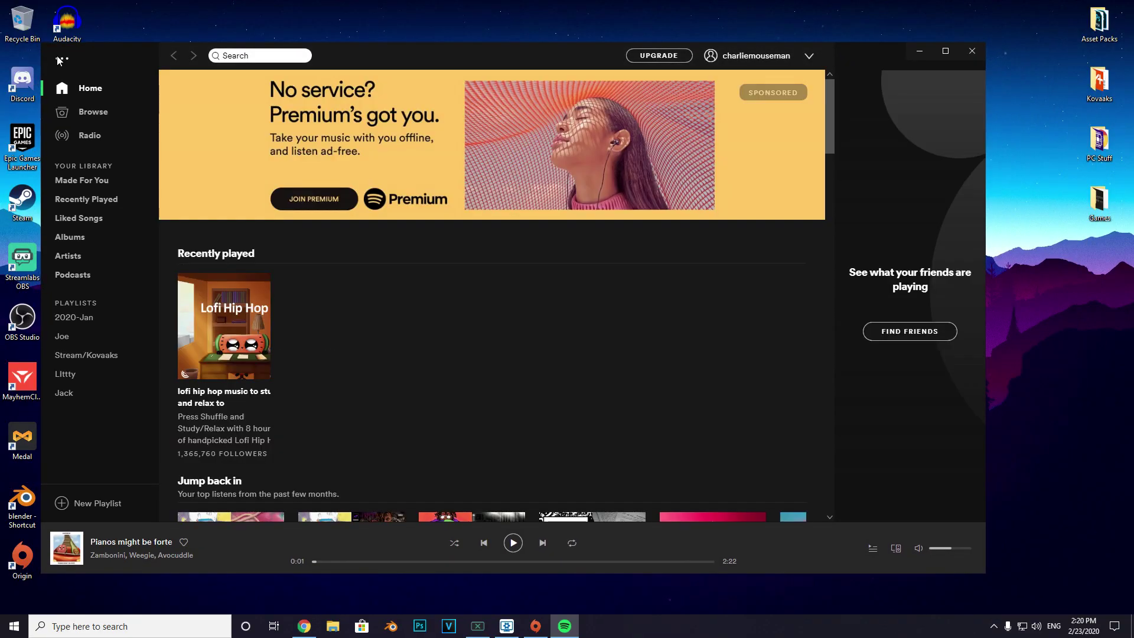
click(61, 57)
mouse_move(83, 108)
click(168, 158)
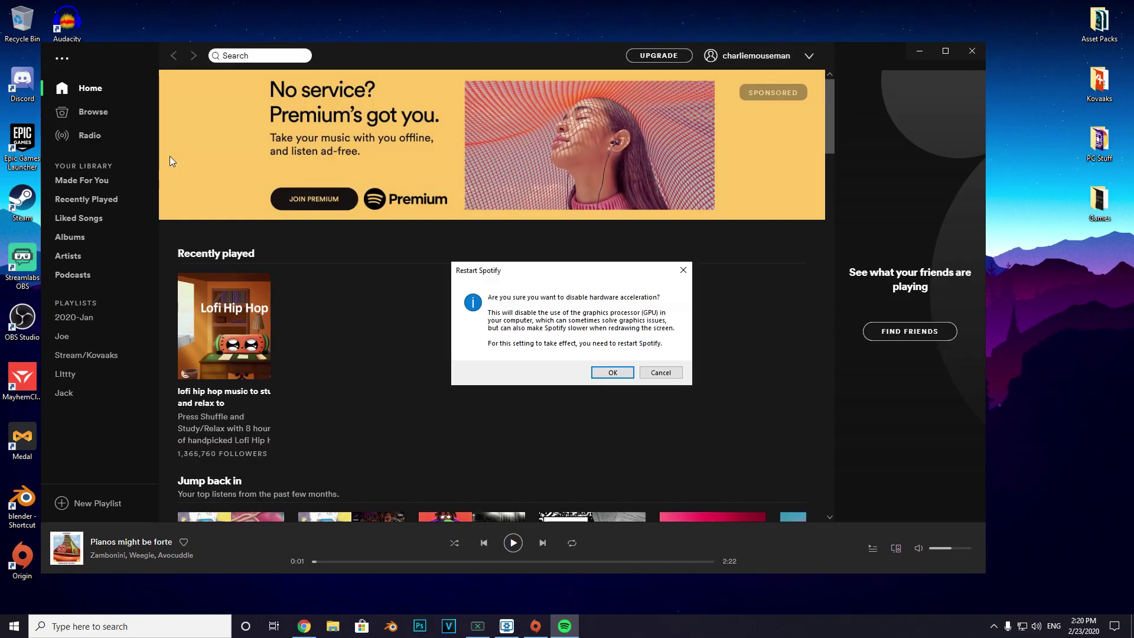
click(616, 373)
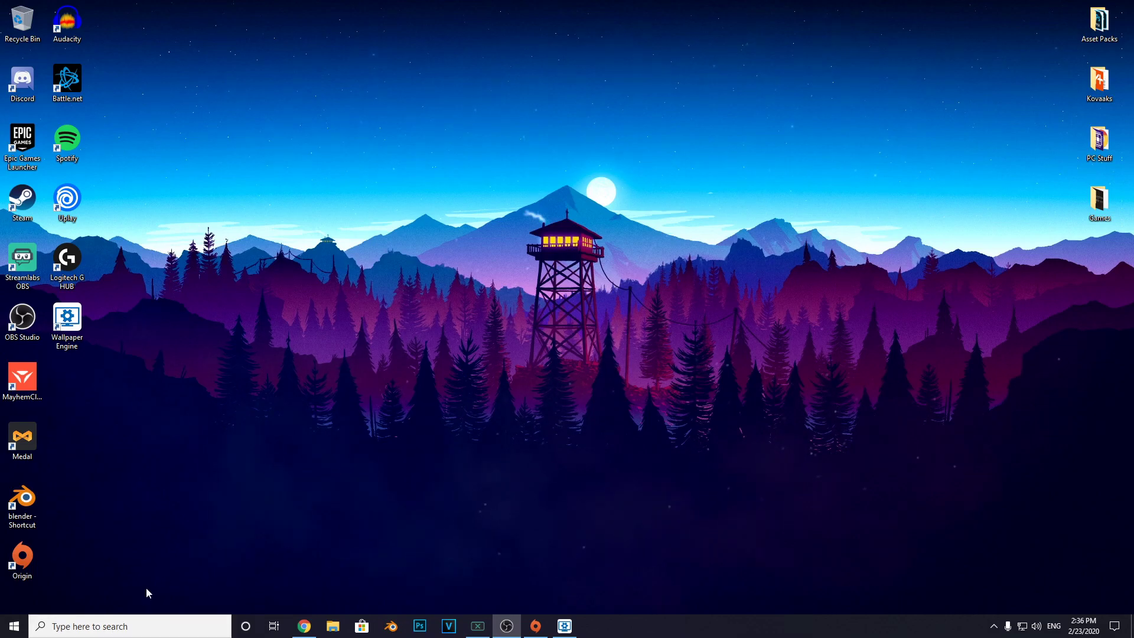
key(super)
- Use Run with %appdata% to reach the AppData\Local folder
text(run)
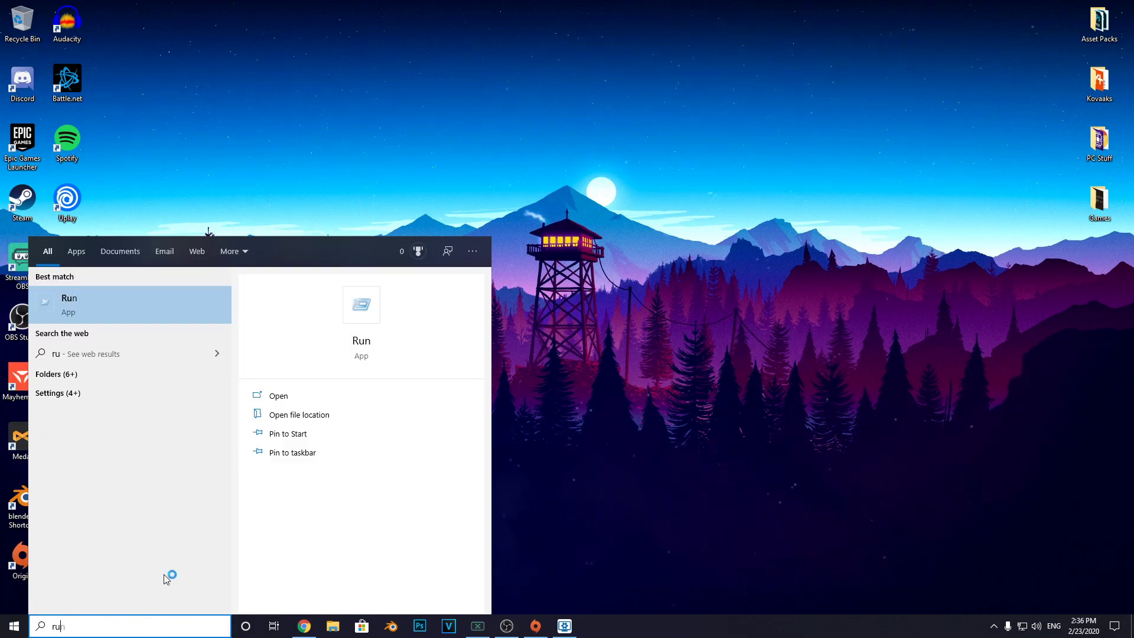
click(116, 308)
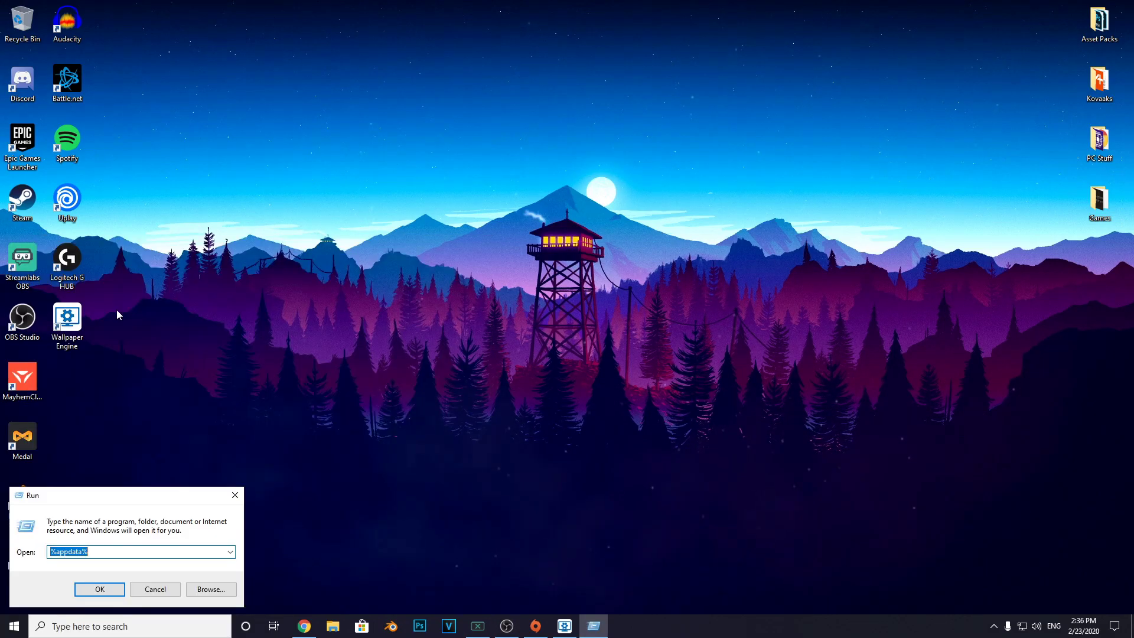
drag(116, 503, 514, 159)
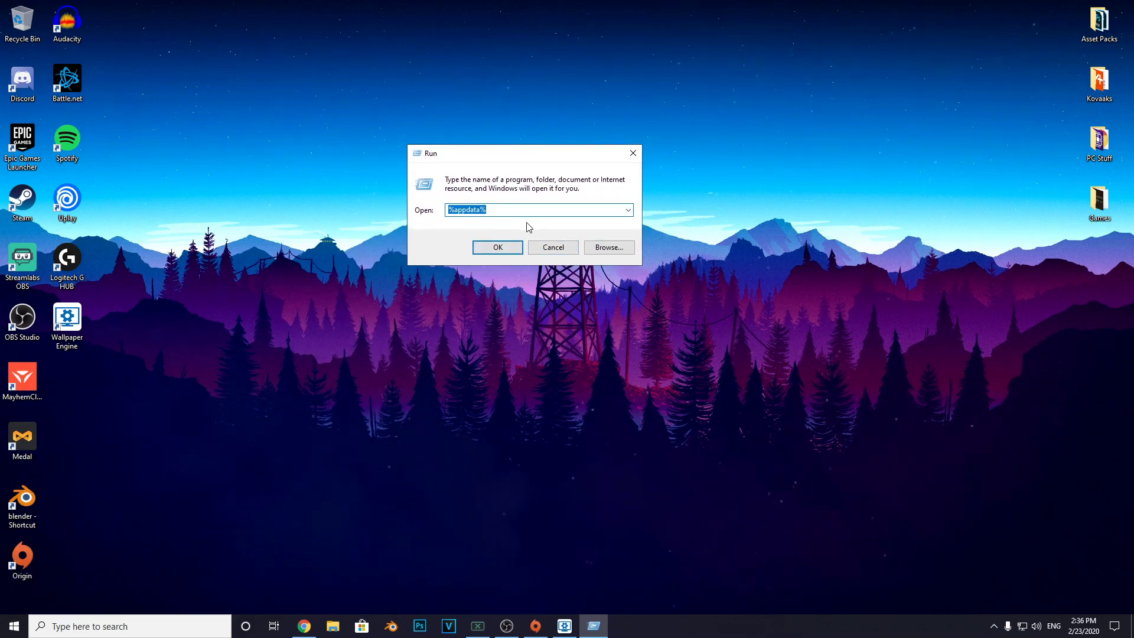
click(498, 248)
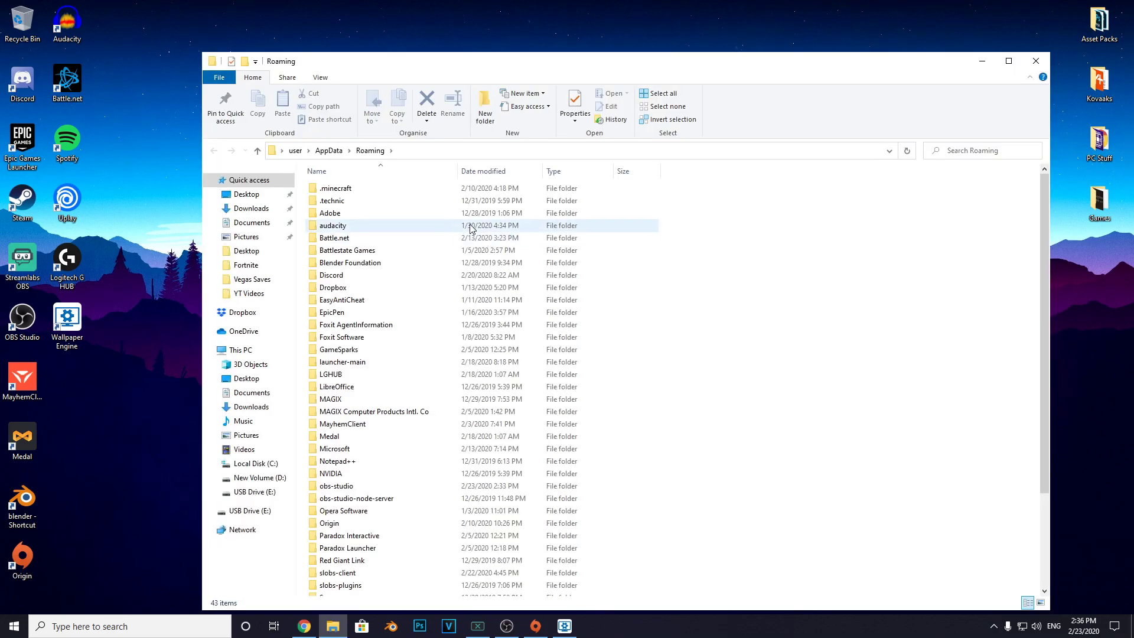
click(327, 151)
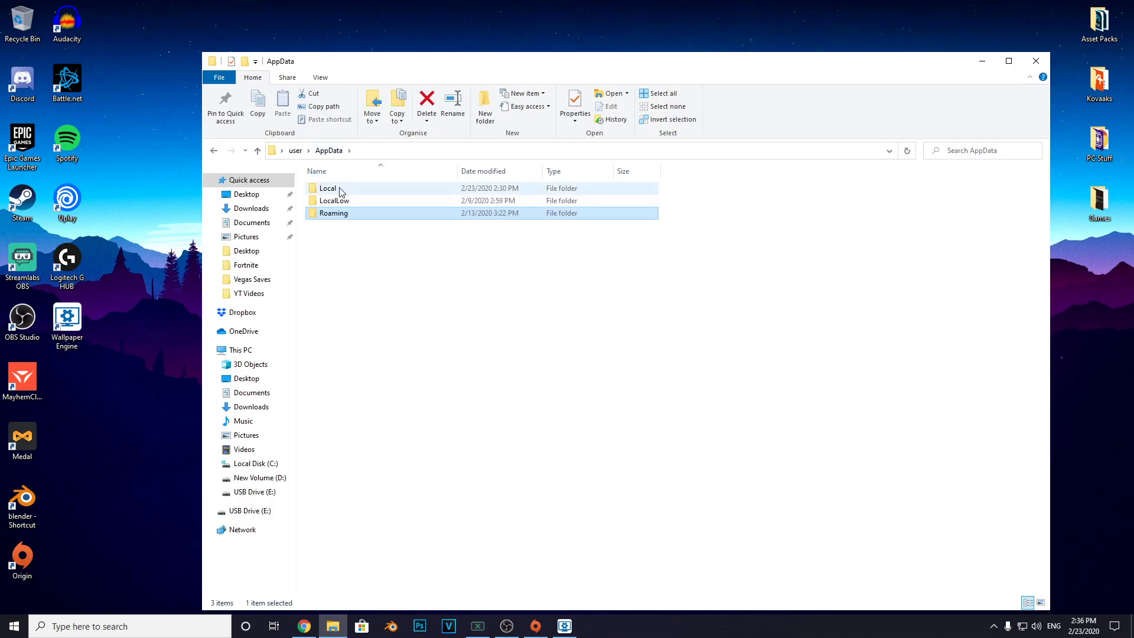
double_click(331, 189)
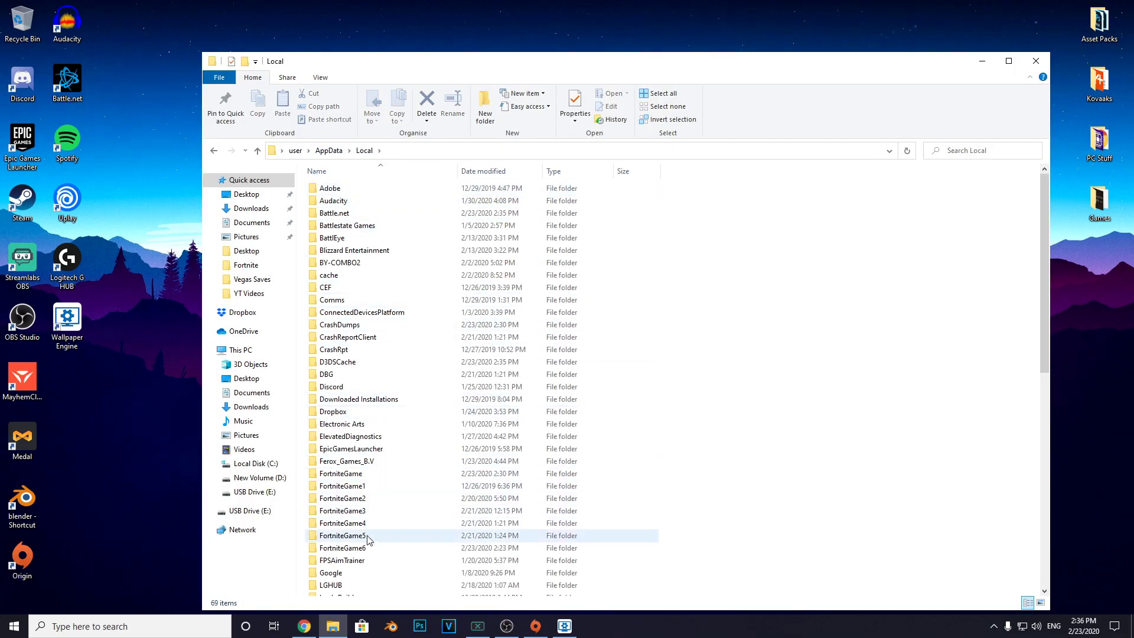
- Rename the FortniteGame folder to FortniteGame7 and close the Local folder window
drag(682, 482, 399, 548)
click(668, 477)
click(370, 474)
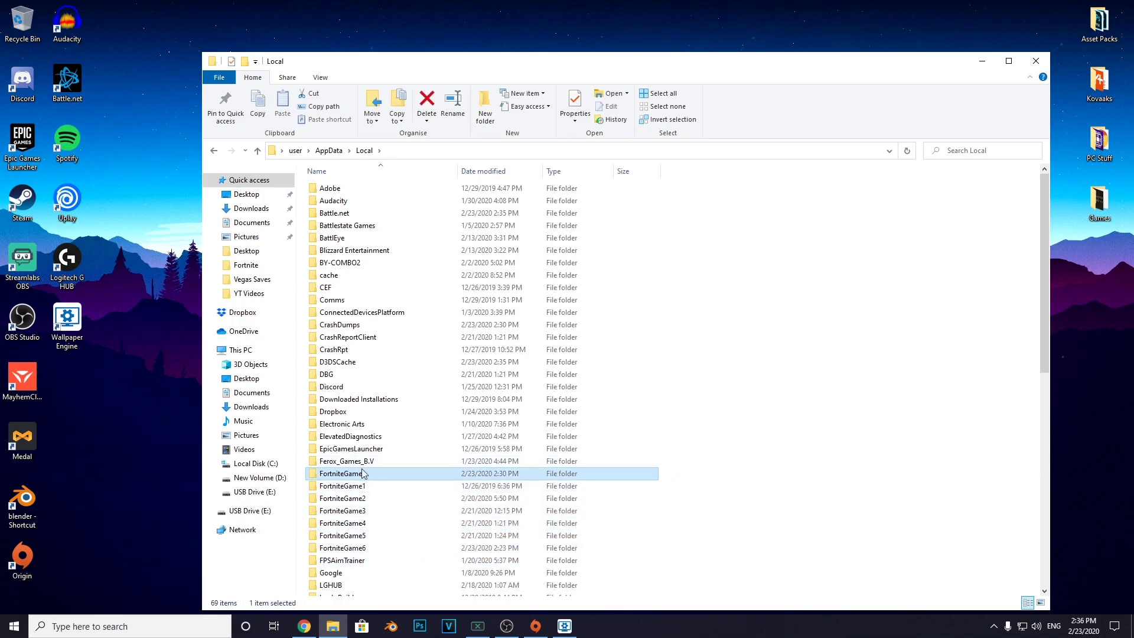
right_click(378, 475)
click(387, 446)
click(369, 475)
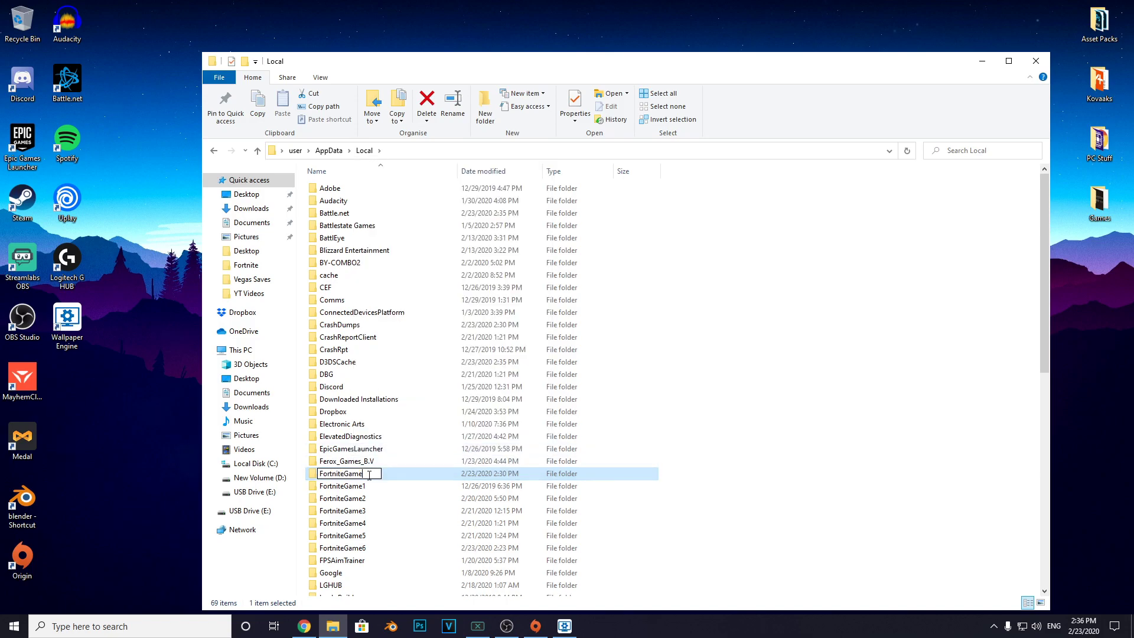
key(Return)
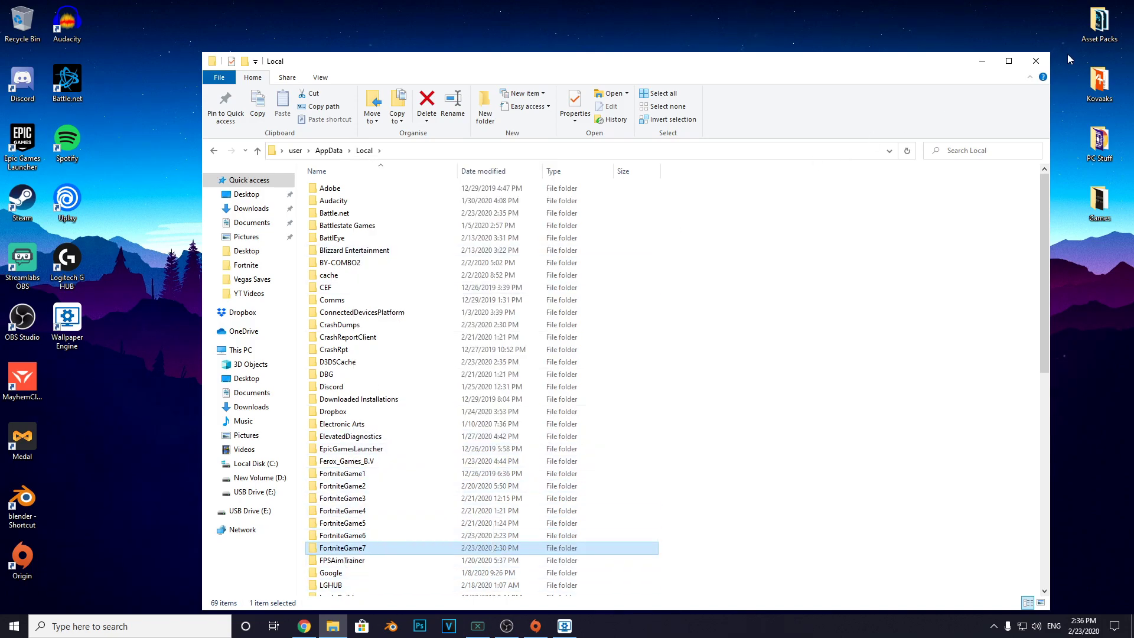
click(1039, 62)
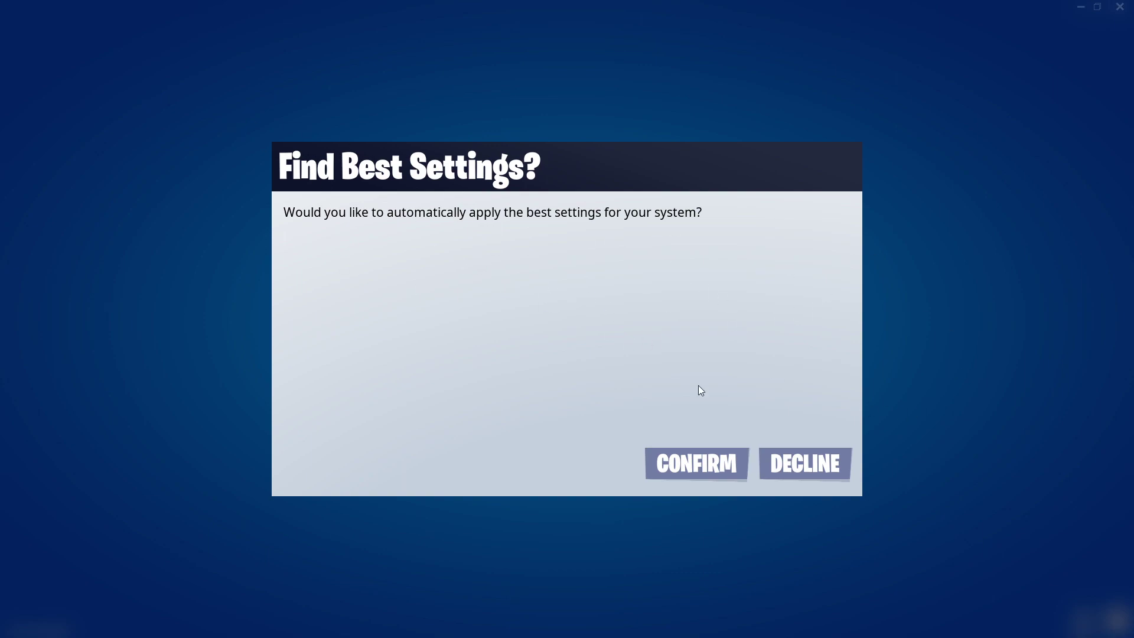
- Decline Find Best Settings, load Battle Royale, and escape back to the lobby's game menu
click(809, 477)
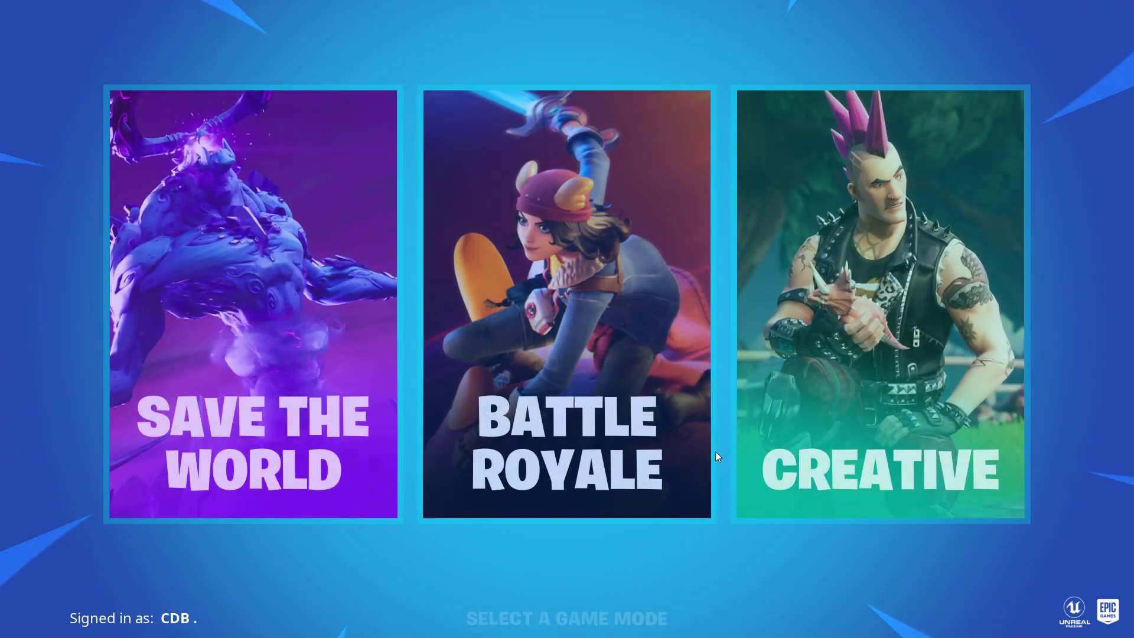
click(585, 491)
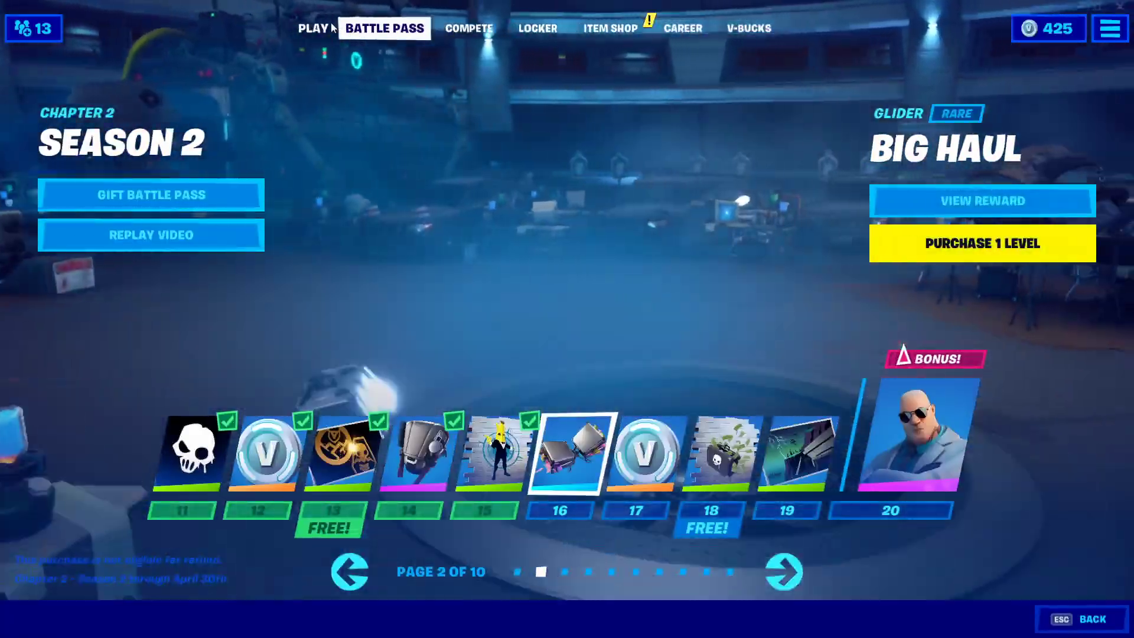
key(Escape)
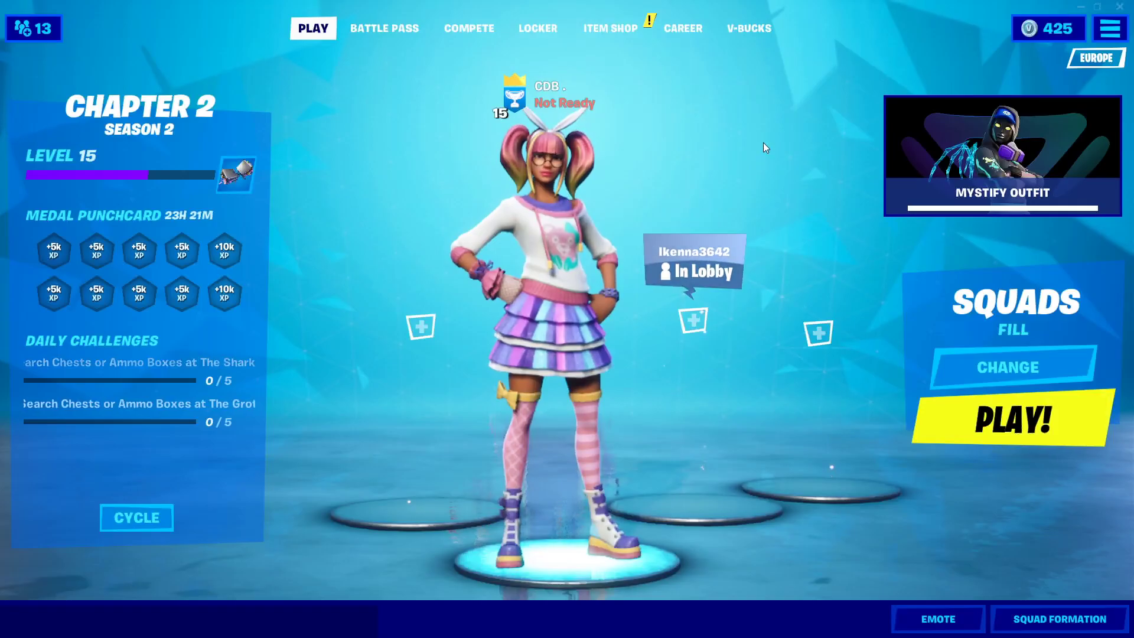
key(Escape)
- In Video settings, set Window Mode to Fullscreen and Frame Rate Limit to 240 FPS
click(934, 63)
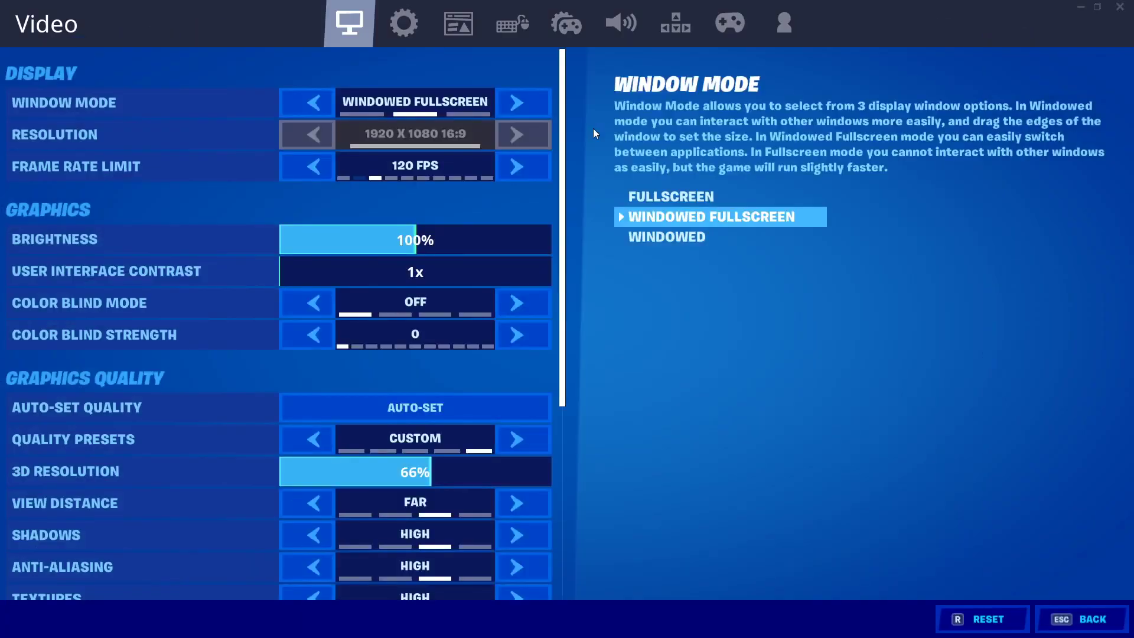
click(320, 104)
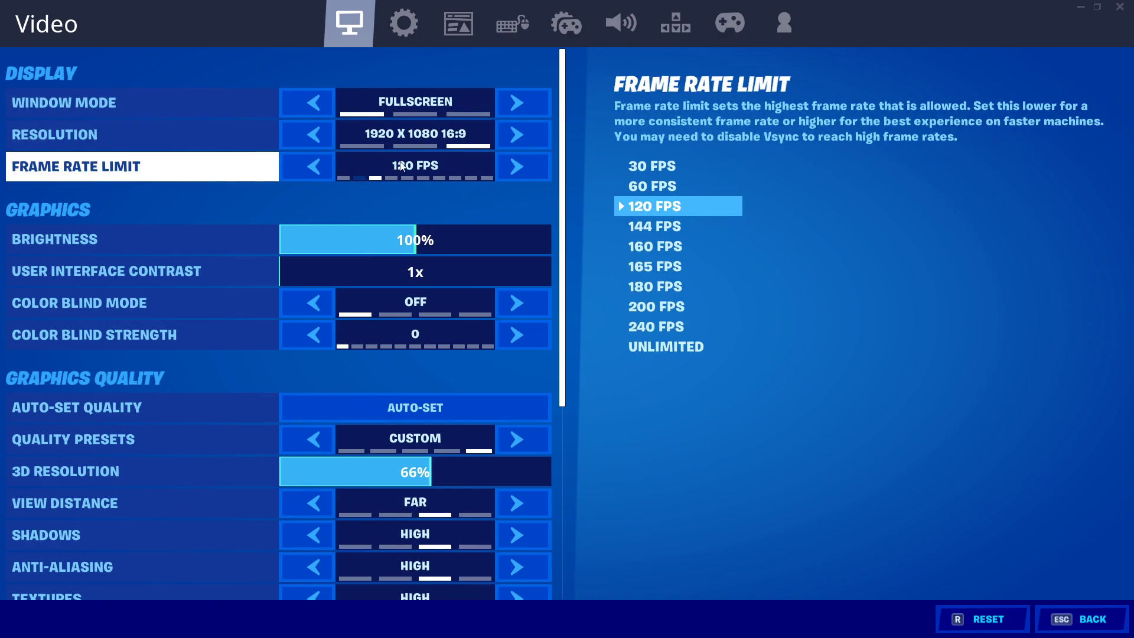
click(516, 158)
click(516, 159)
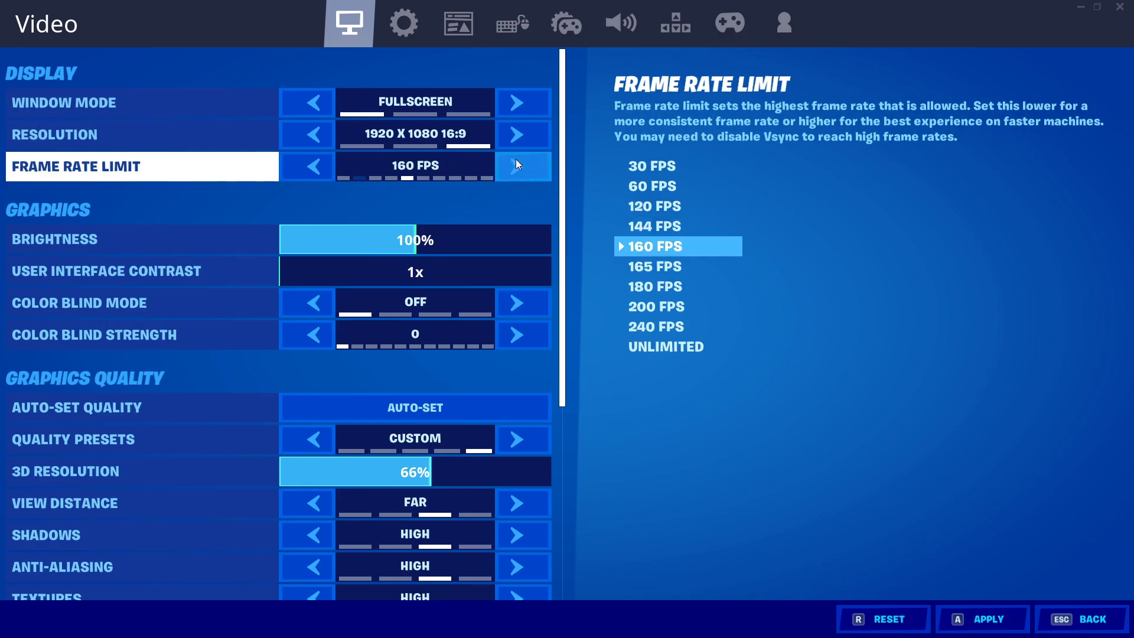
click(289, 169)
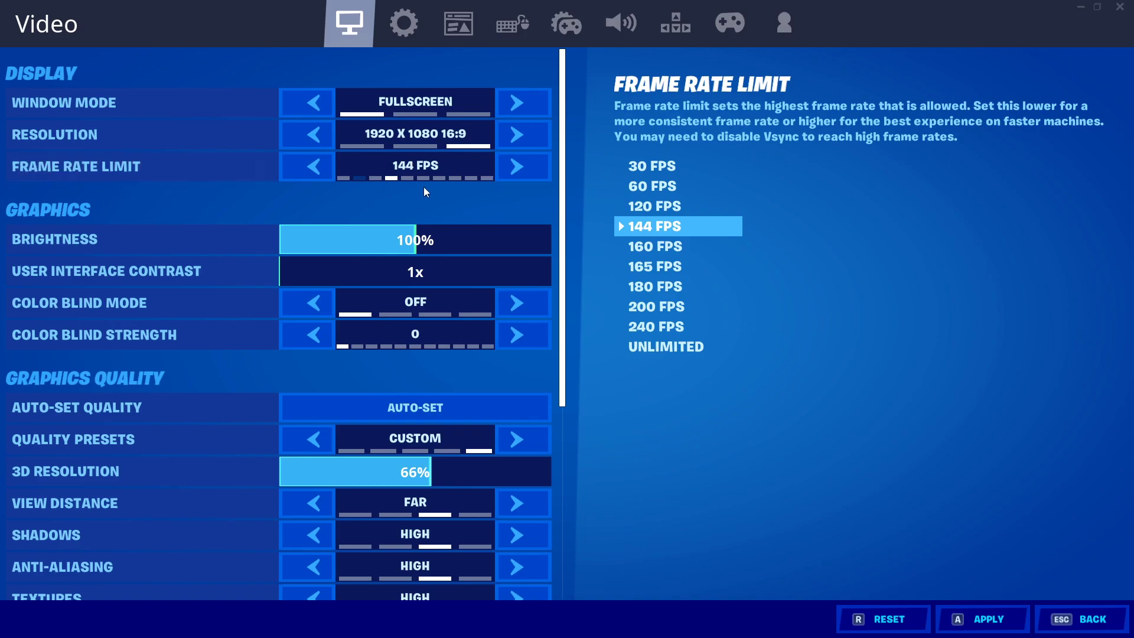
click(531, 165)
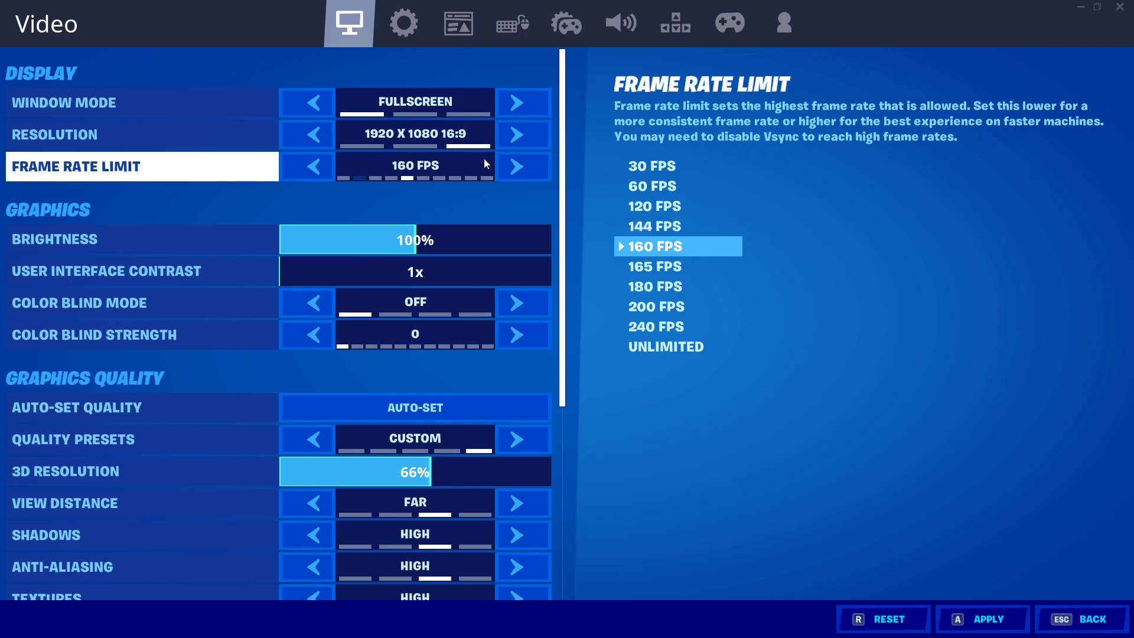
click(529, 165)
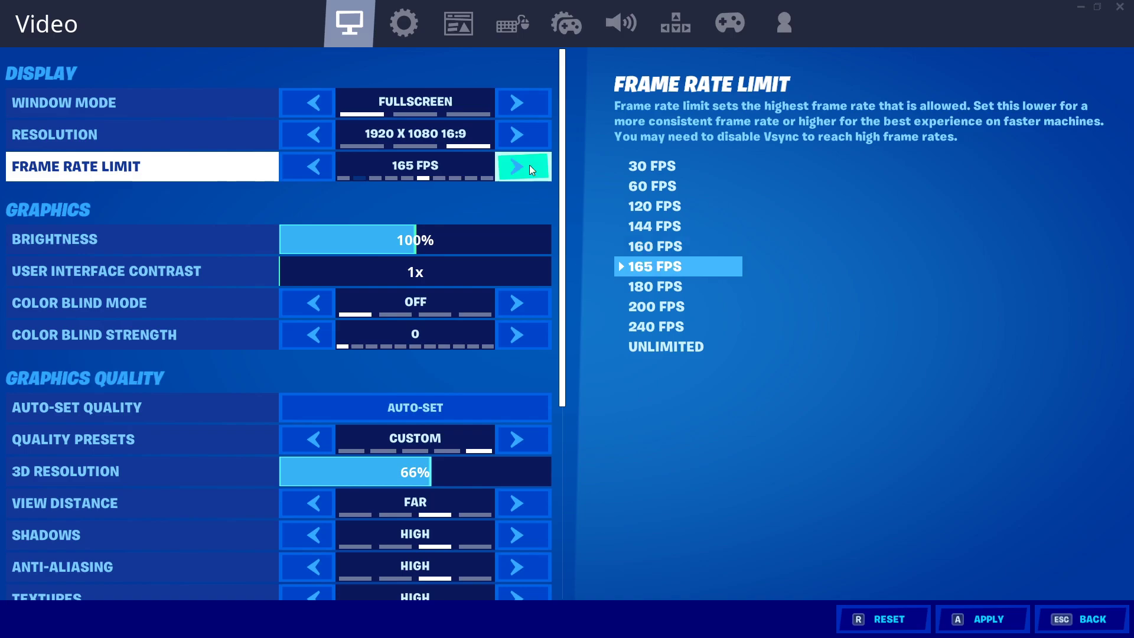
click(530, 165)
click(529, 164)
click(530, 165)
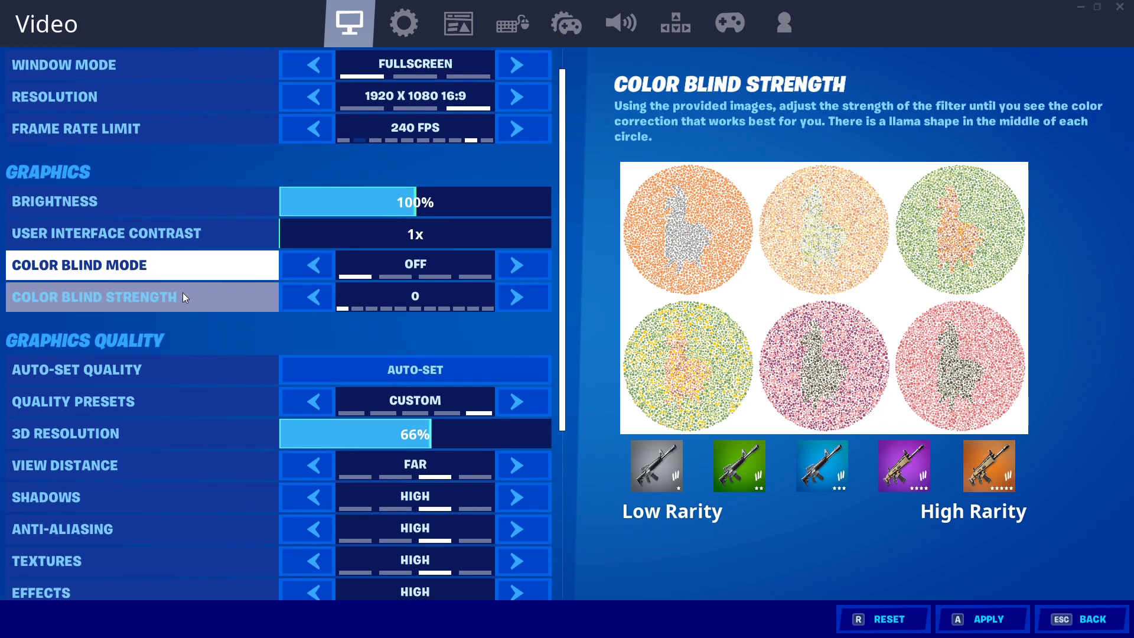
- Set the Quality Preset to Low and raise 3D Resolution from 44% to 100%
scroll(182, 294, down, 2)
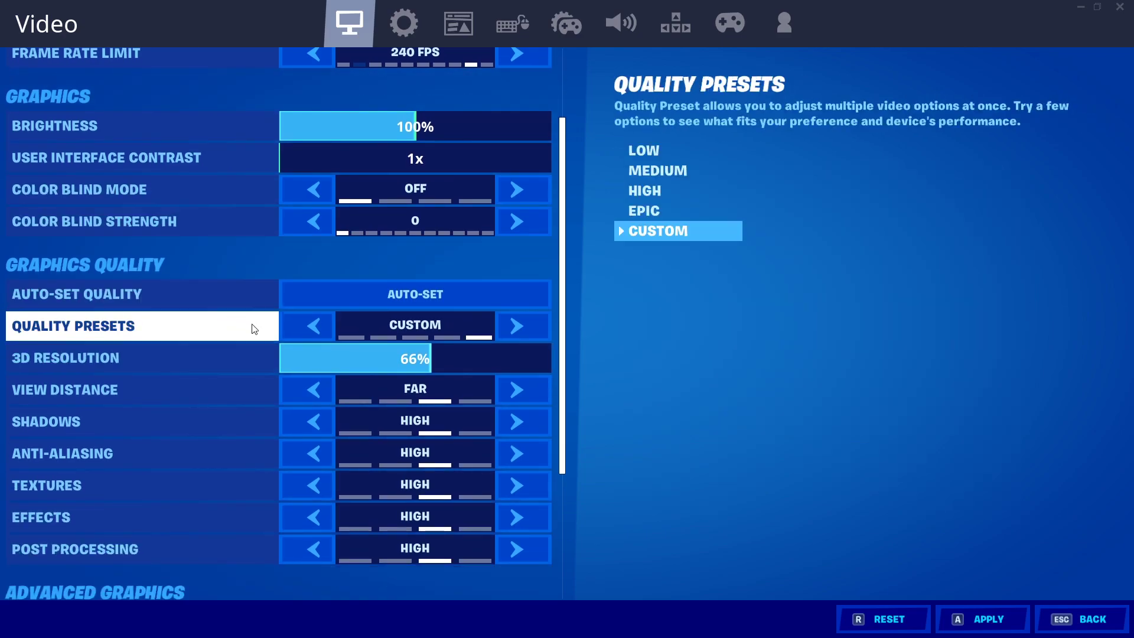
click(317, 326)
click(317, 326)
click(317, 326)
click(317, 326)
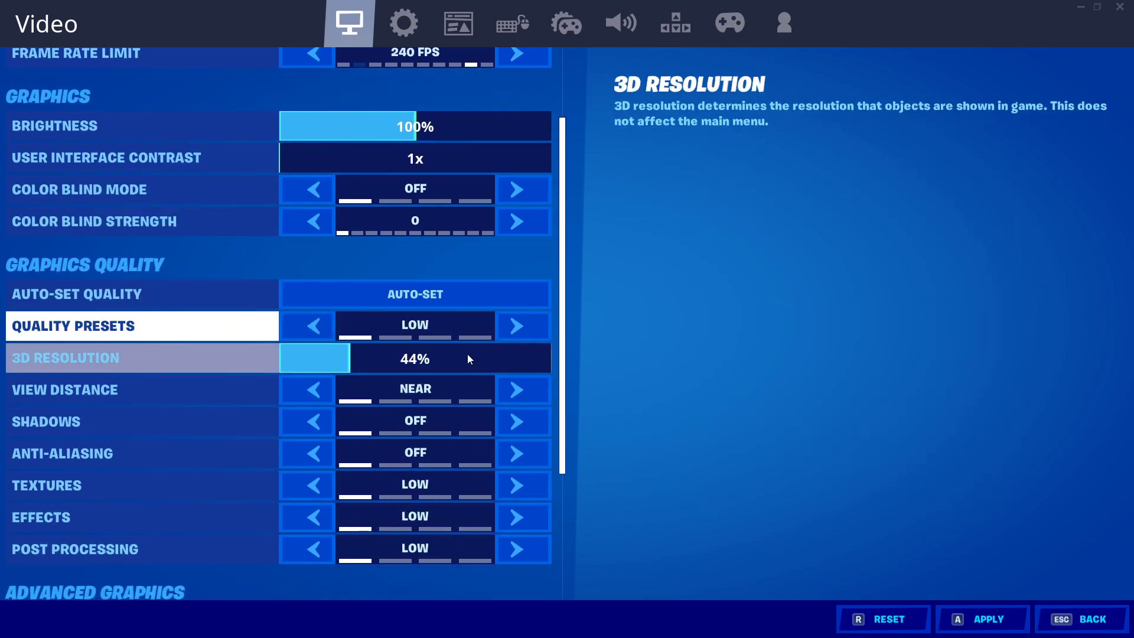
drag(341, 364, 614, 377)
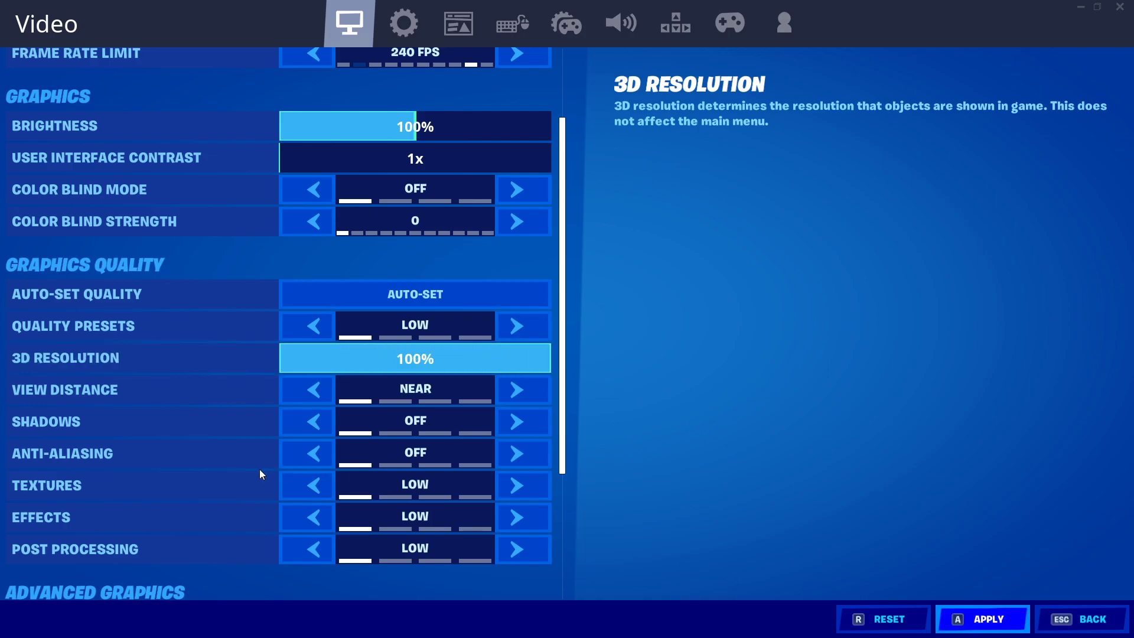
scroll(218, 418, down, 5)
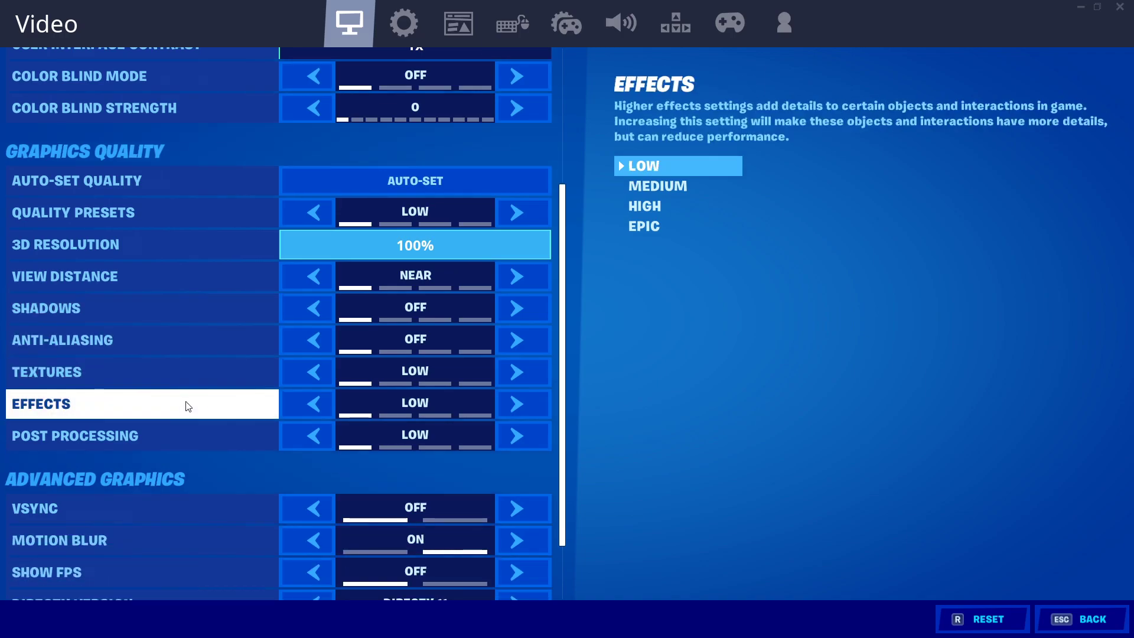
- Turn Motion Blur off and Show FPS on
scroll(201, 413, down, 1)
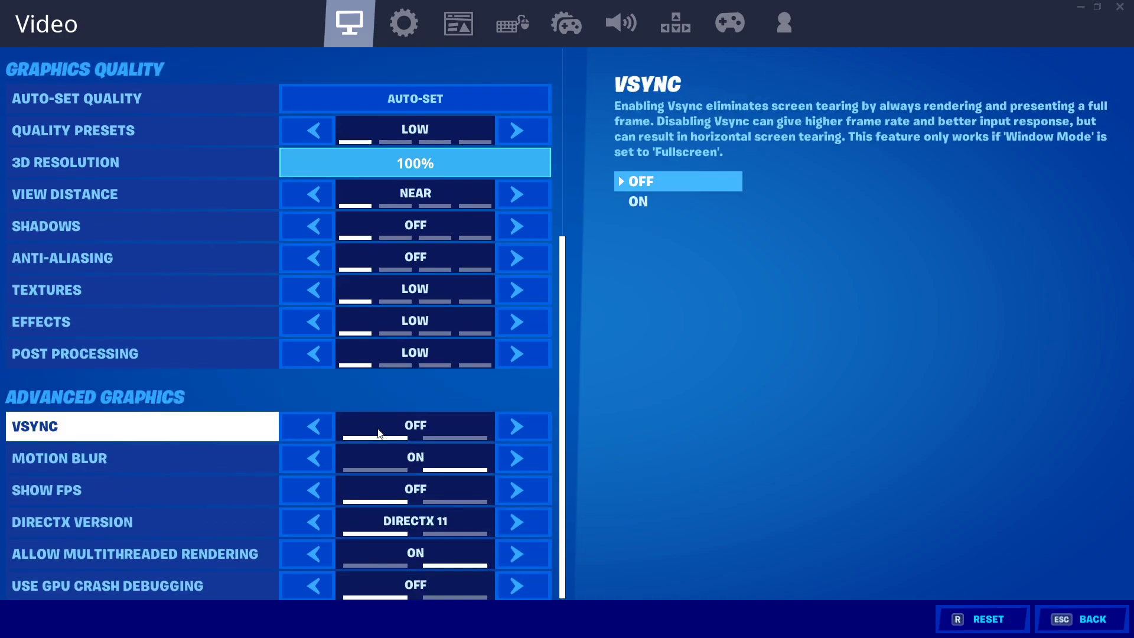
click(324, 464)
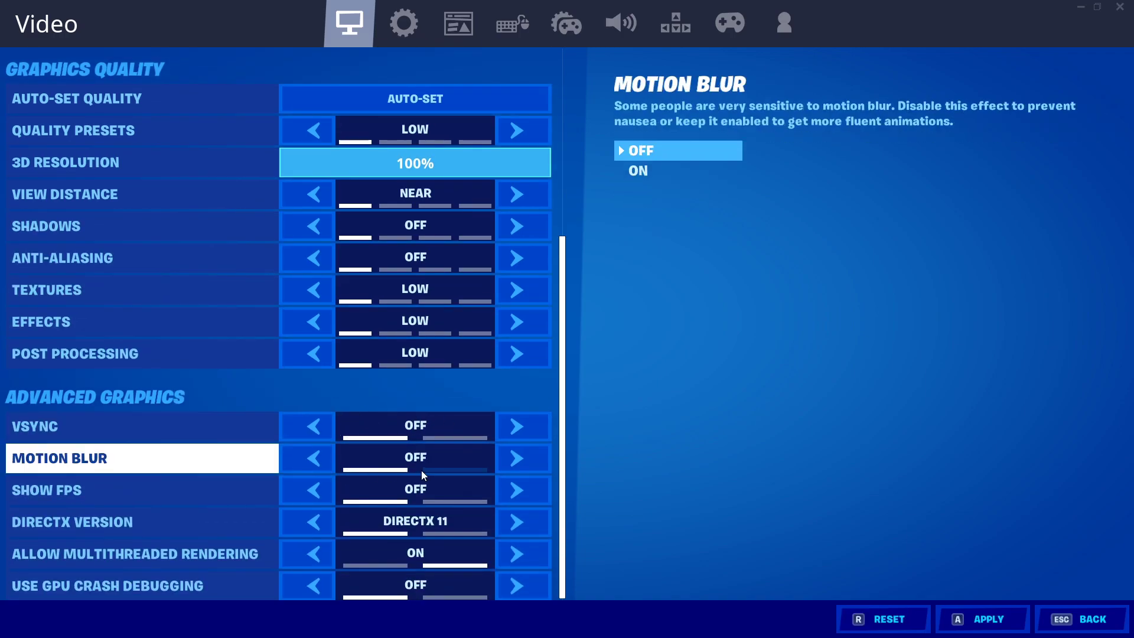
click(533, 493)
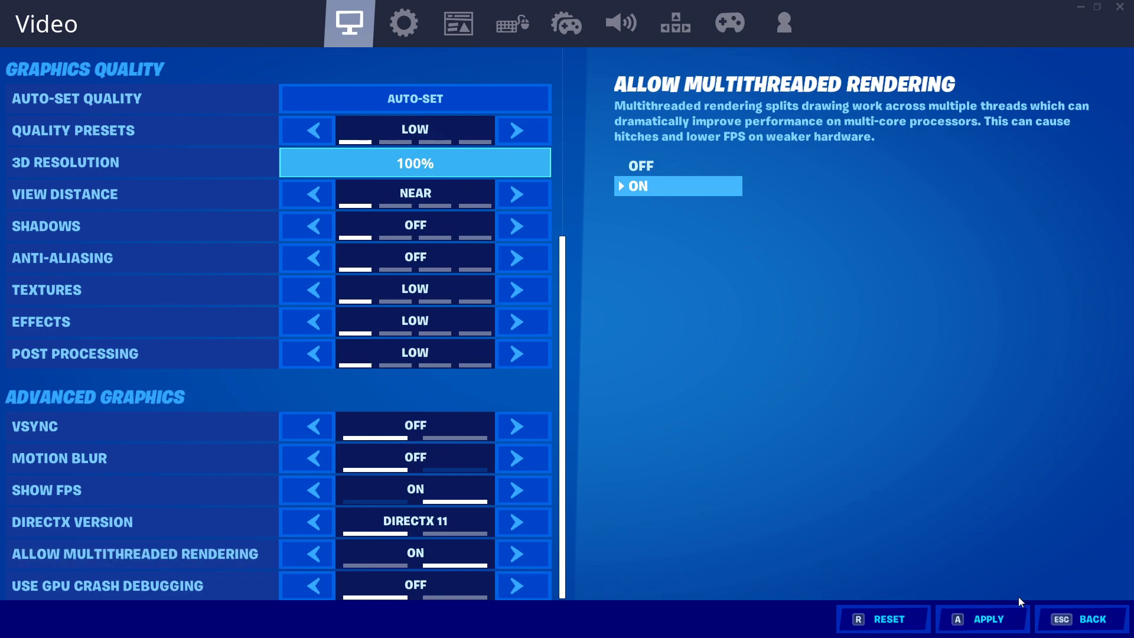
- Apply the video settings, return to the lobby and quit Fortnite
click(1009, 619)
click(1087, 618)
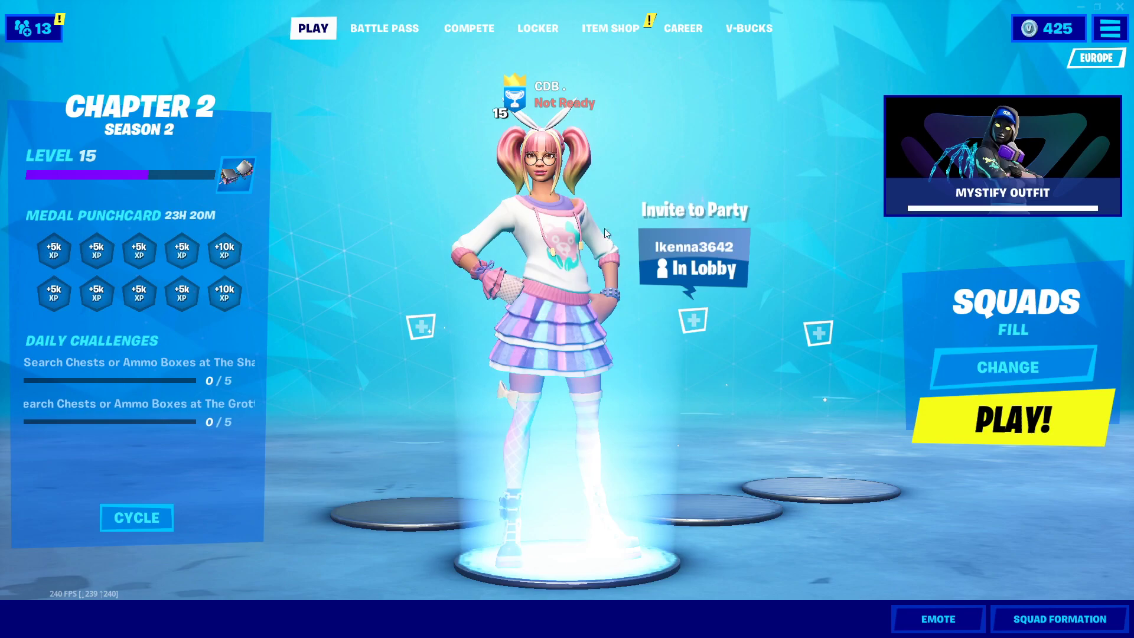
click(1127, 5)
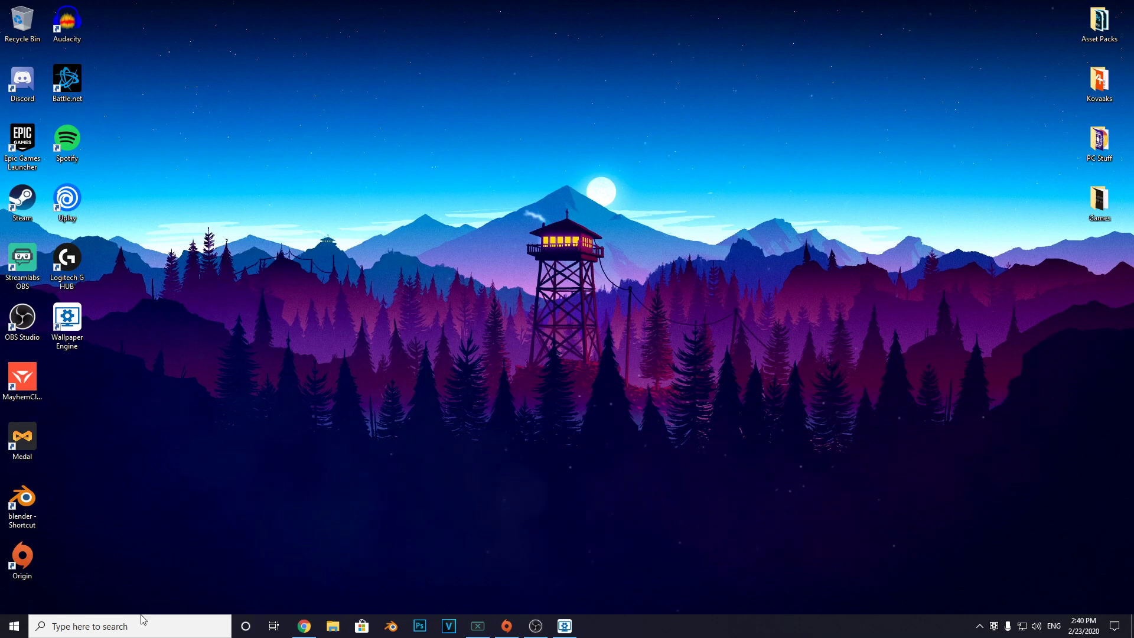
click(132, 624)
text(rt)
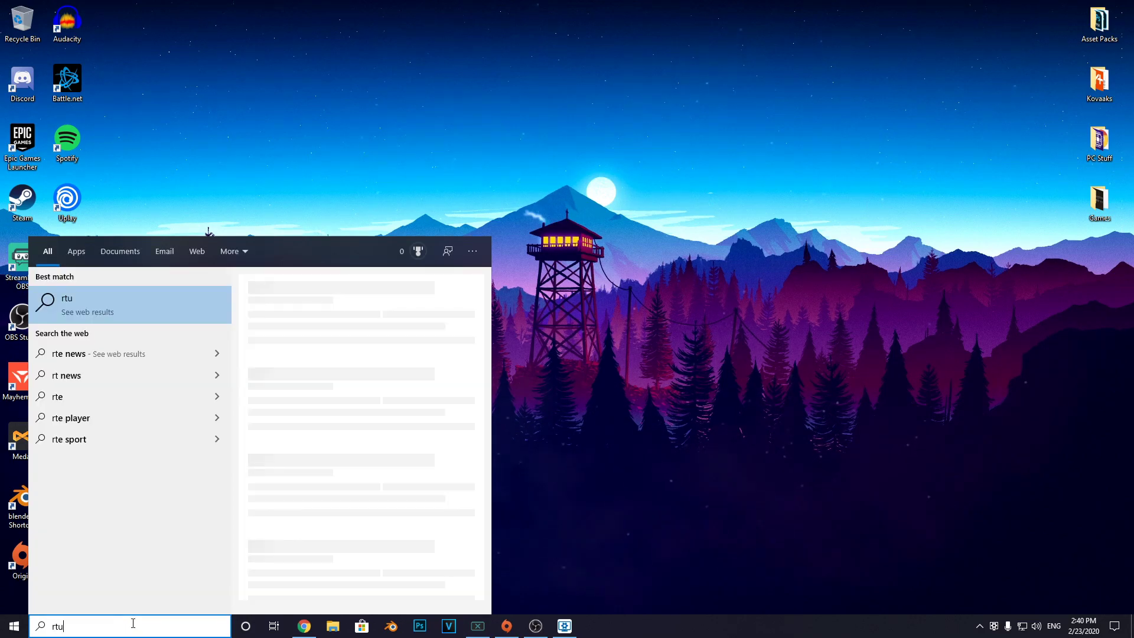
key(BackSpace)
text(un)
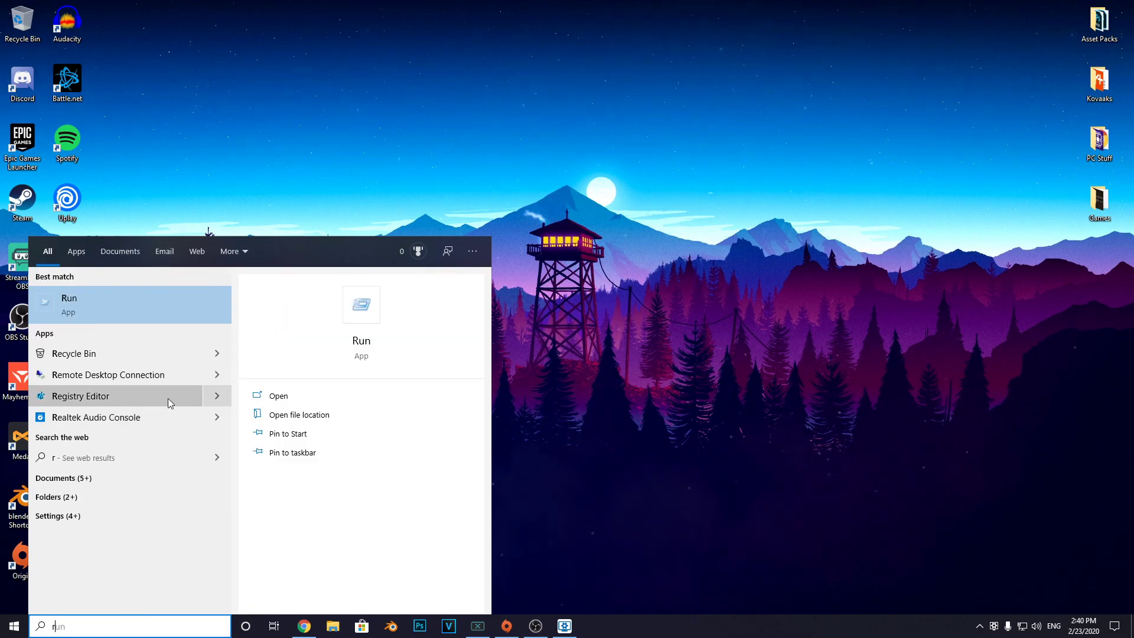
click(115, 302)
click(83, 553)
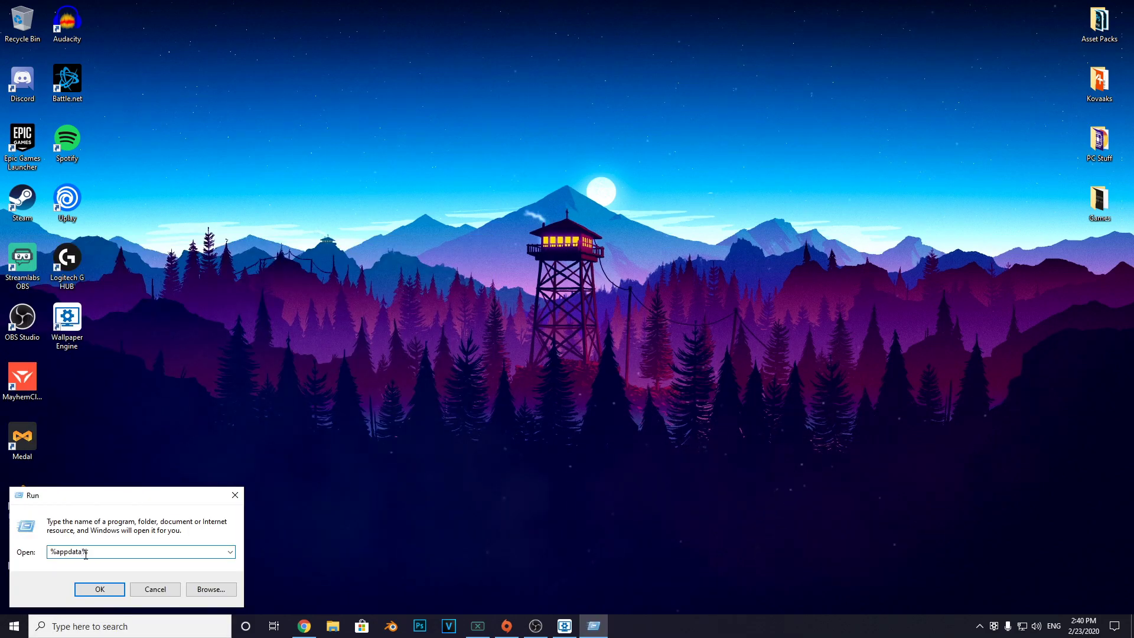
drag(83, 553, 58, 561)
text(temp%)
click(101, 593)
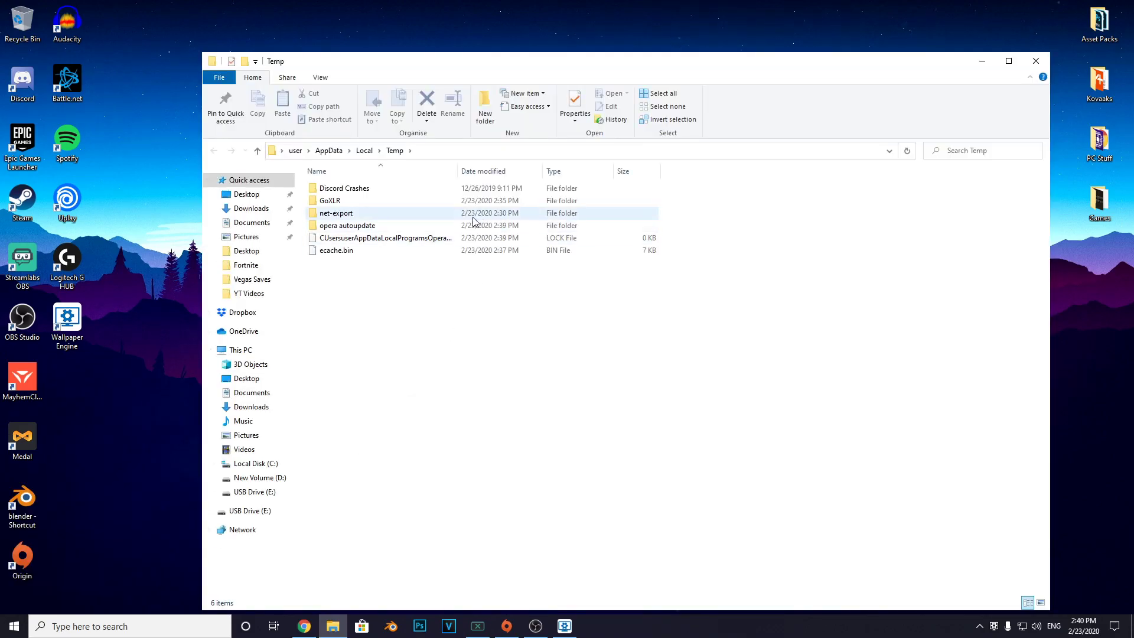
drag(410, 347, 335, 165)
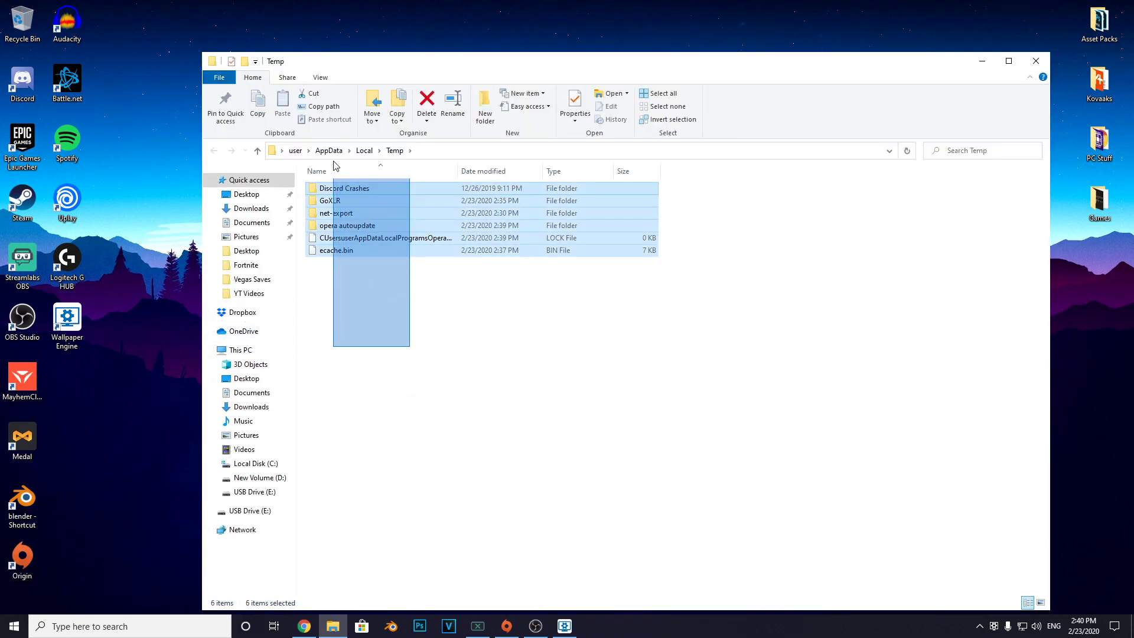
right_click(347, 205)
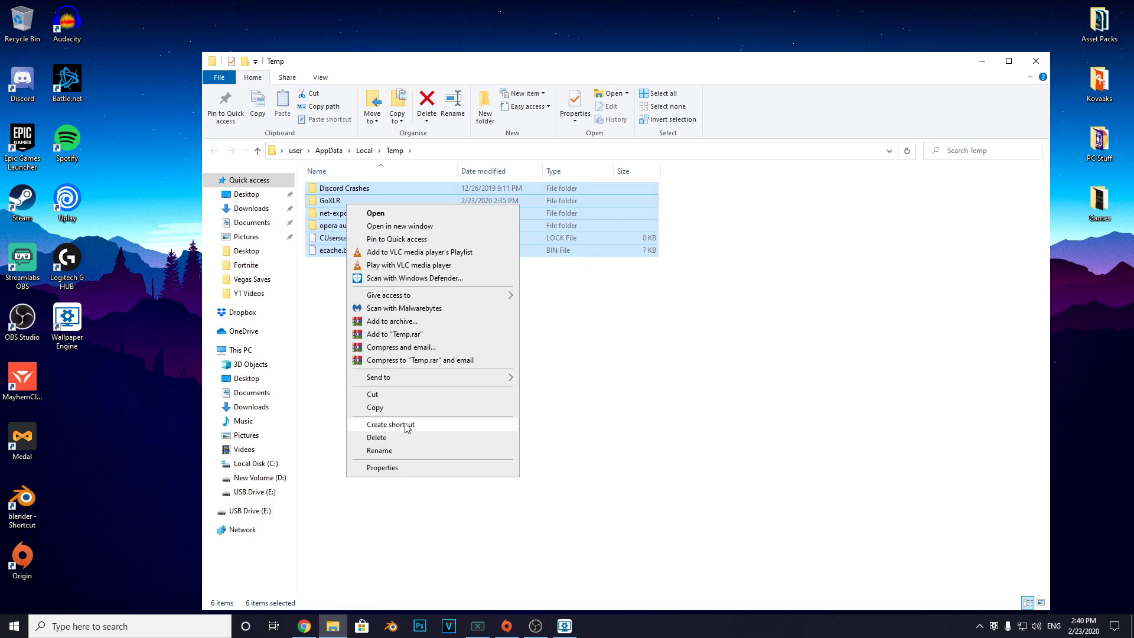
click(619, 395)
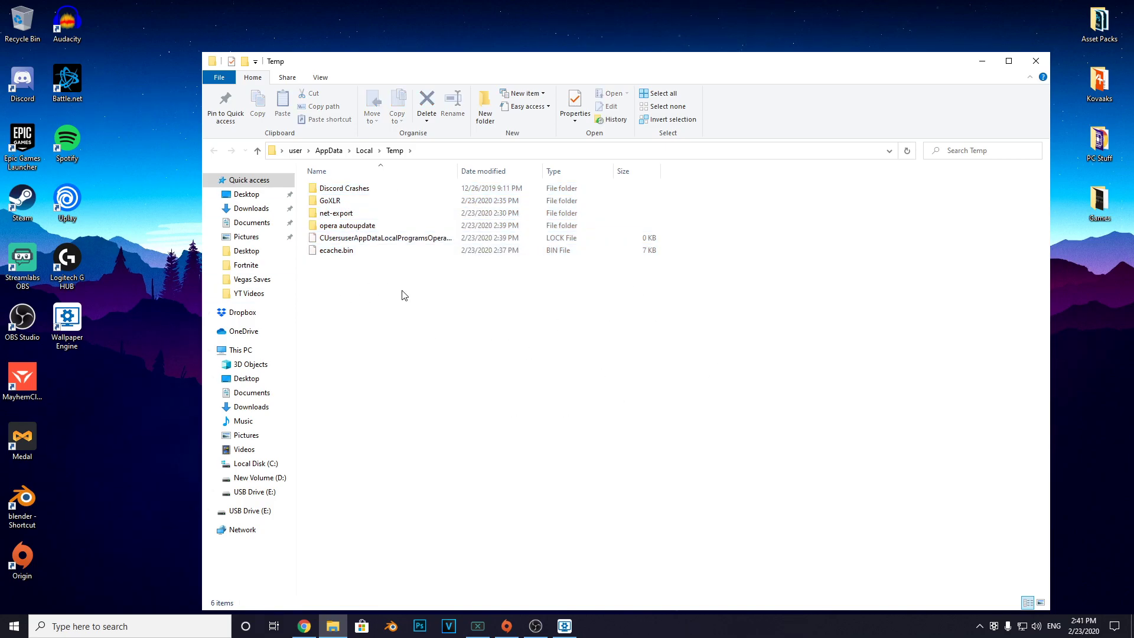
drag(376, 326, 431, 298)
right_click(432, 297)
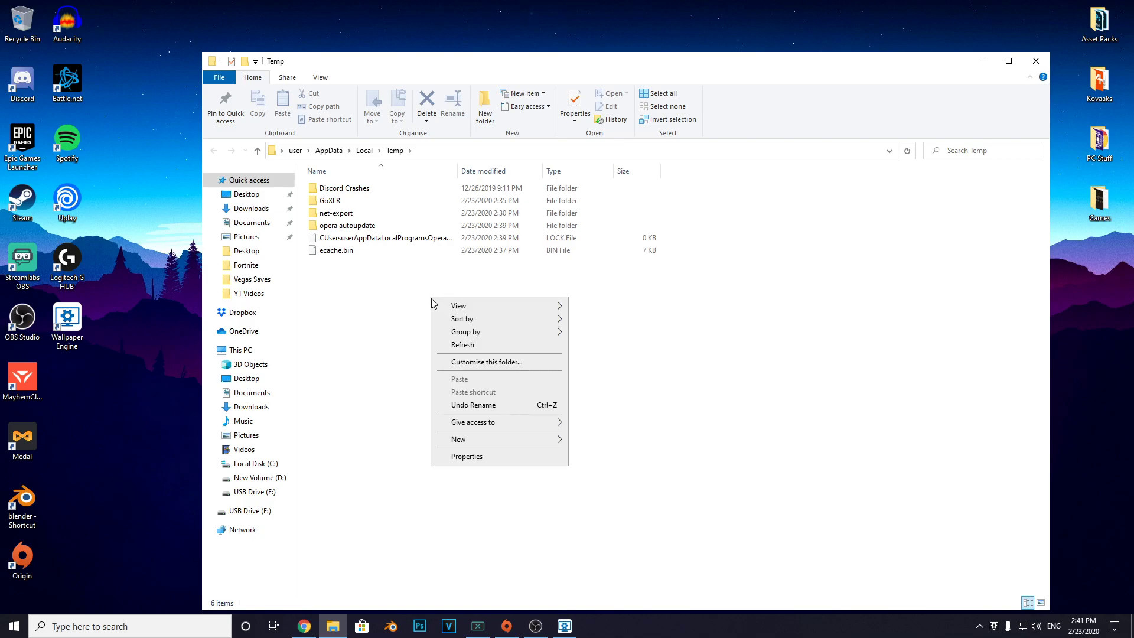
click(370, 330)
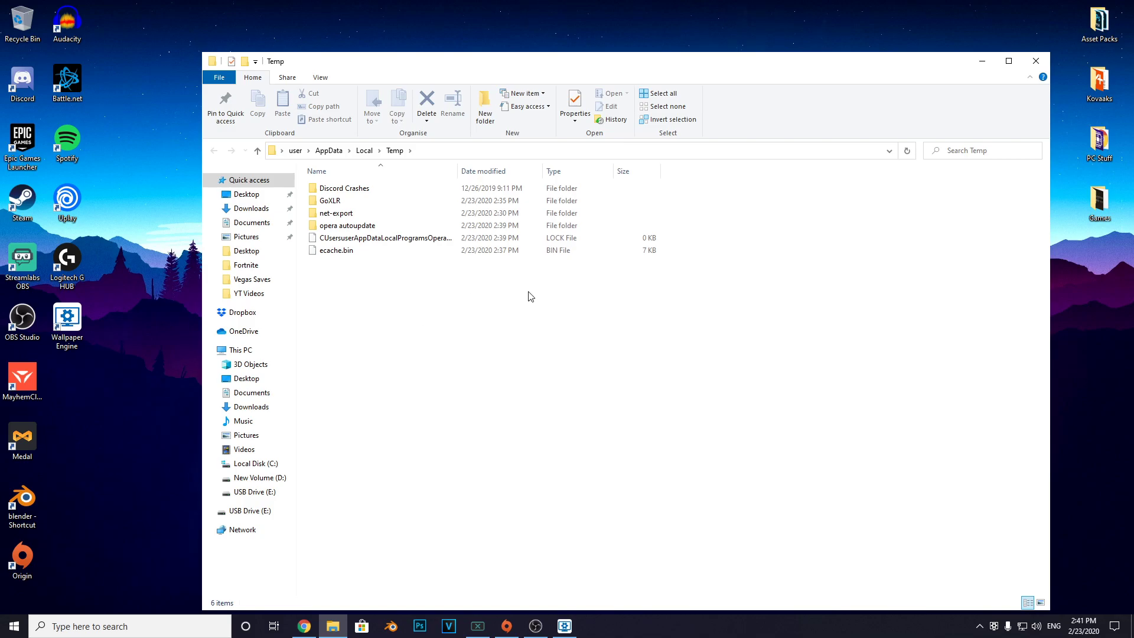
click(1036, 62)
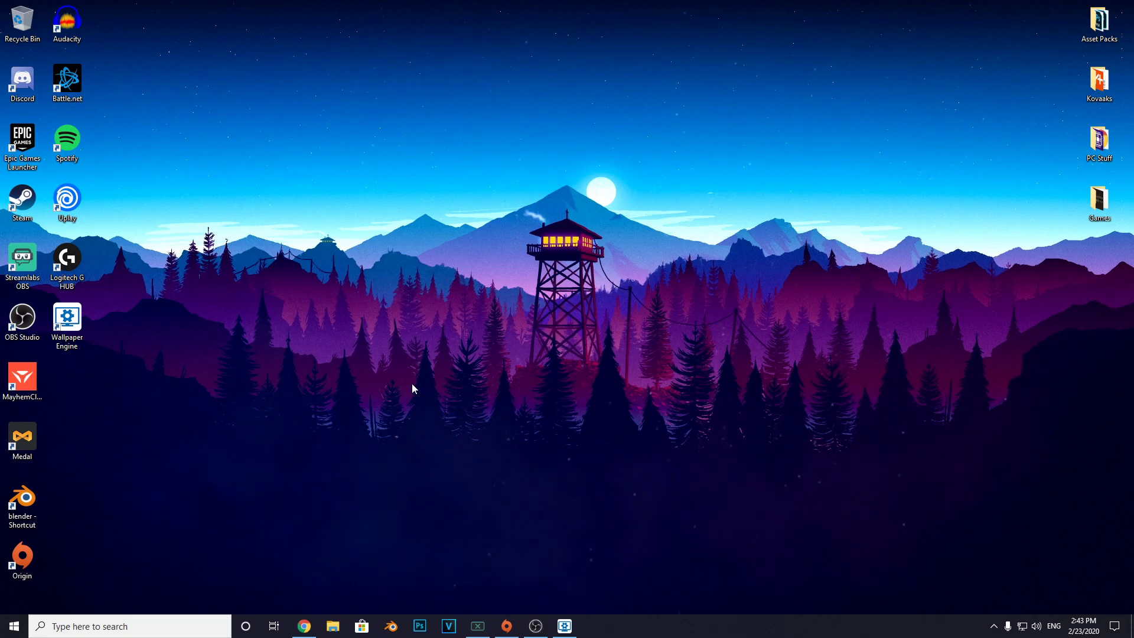
- Browse File Explorer to C:\Program Files\Epic Games\Fortnite\FortniteGame\Binaries\Win64 and select FortniteClient-Win64-Shipping
click(333, 628)
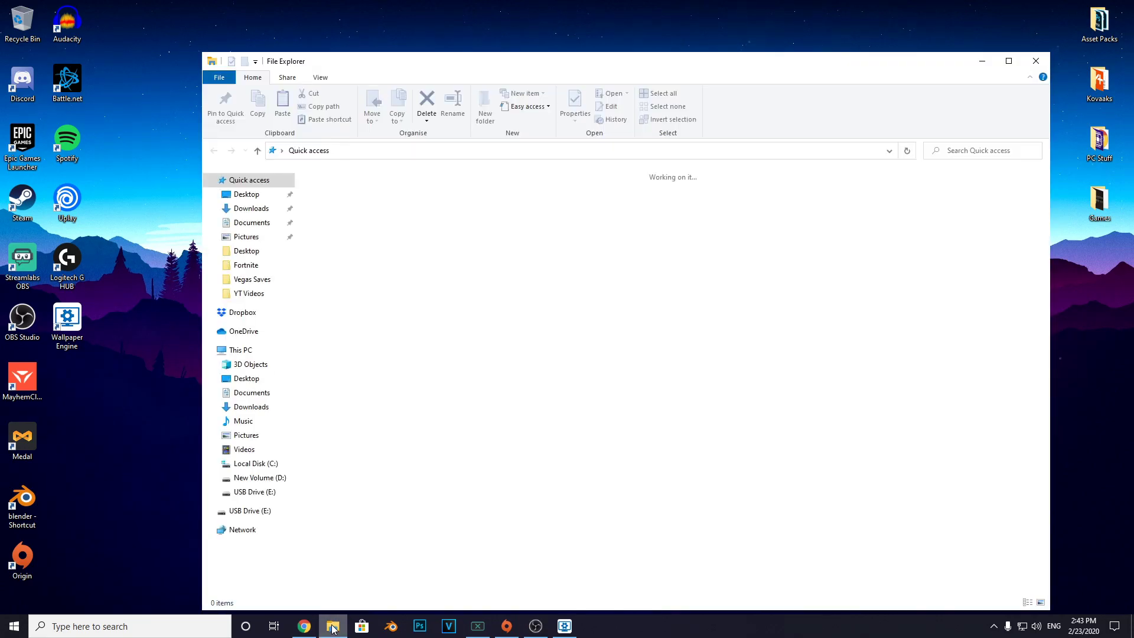
click(271, 467)
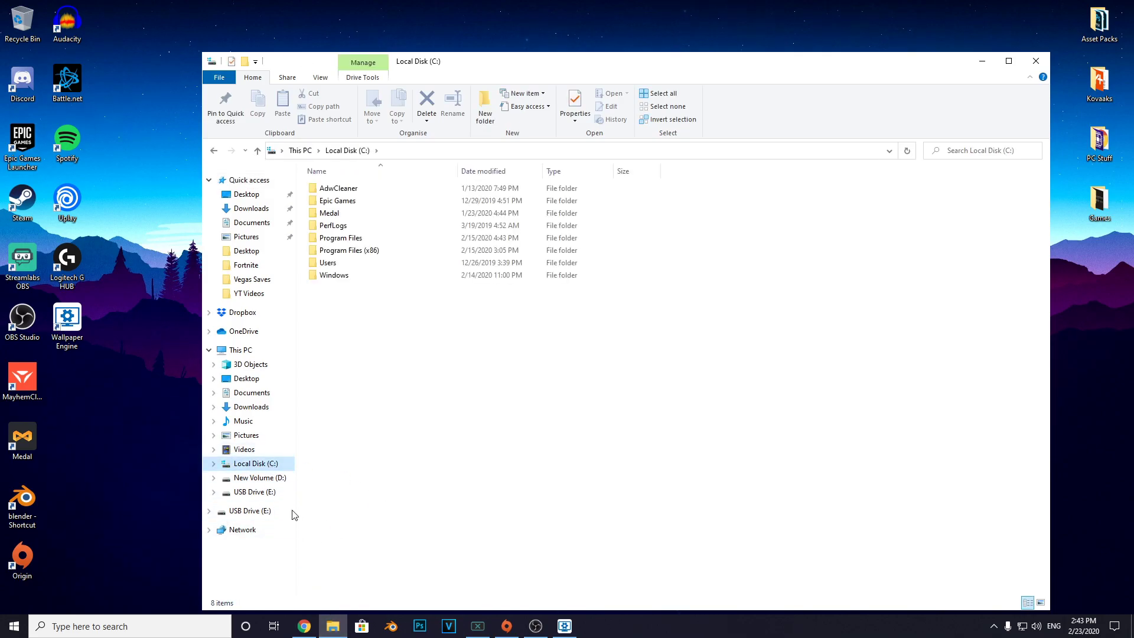
double_click(349, 239)
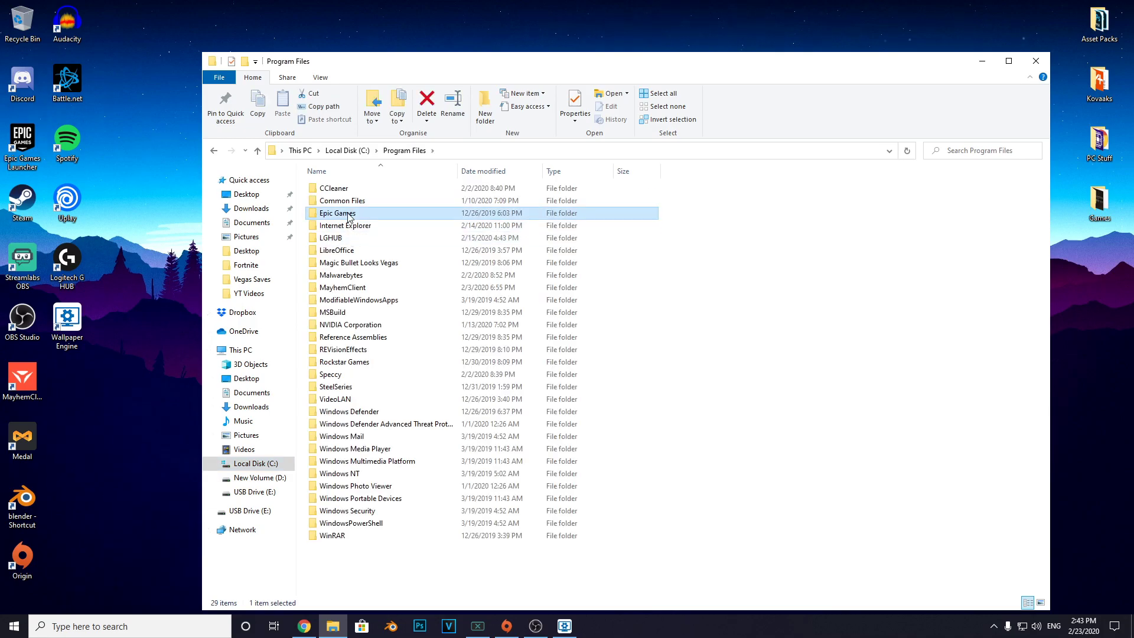
double_click(349, 214)
double_click(347, 190)
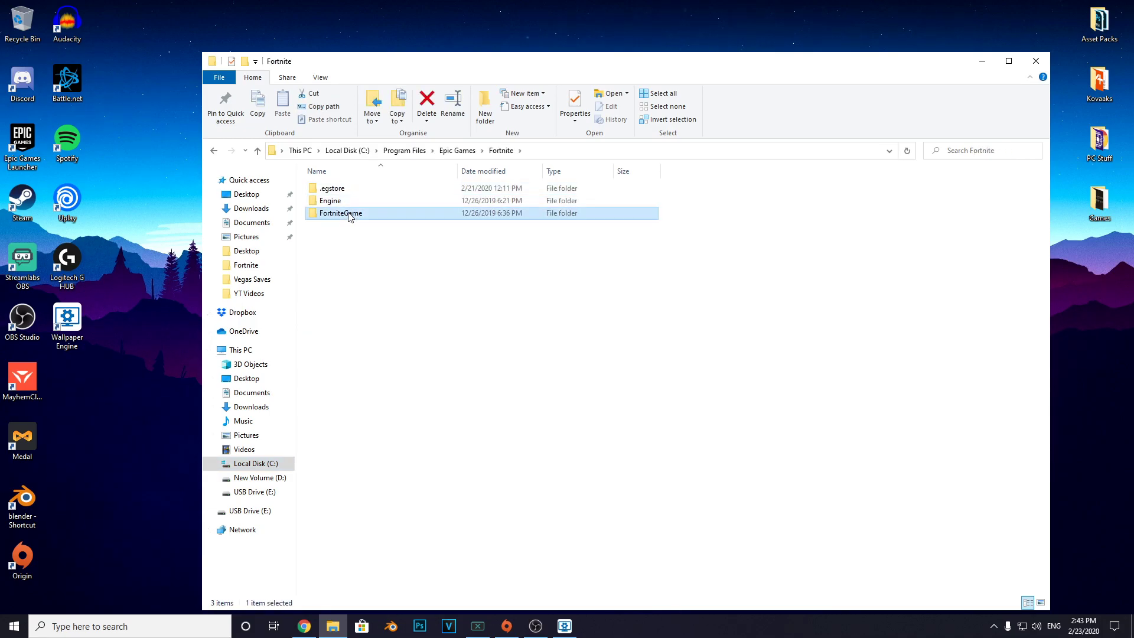
double_click(350, 214)
click(349, 190)
double_click(349, 190)
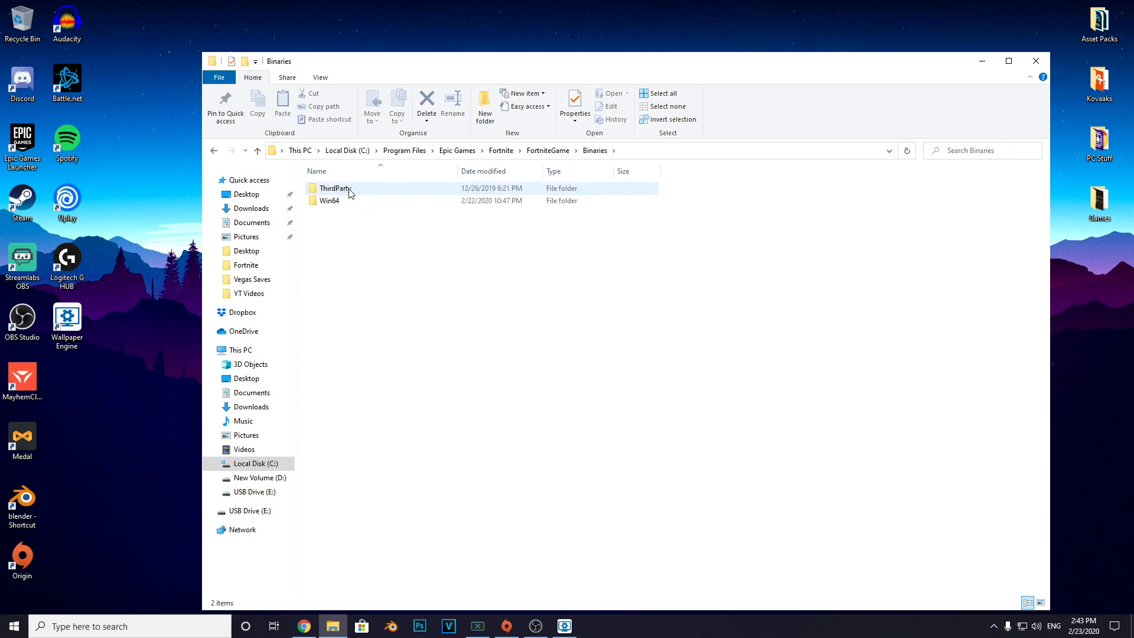
double_click(347, 201)
scroll(358, 253, down, 10)
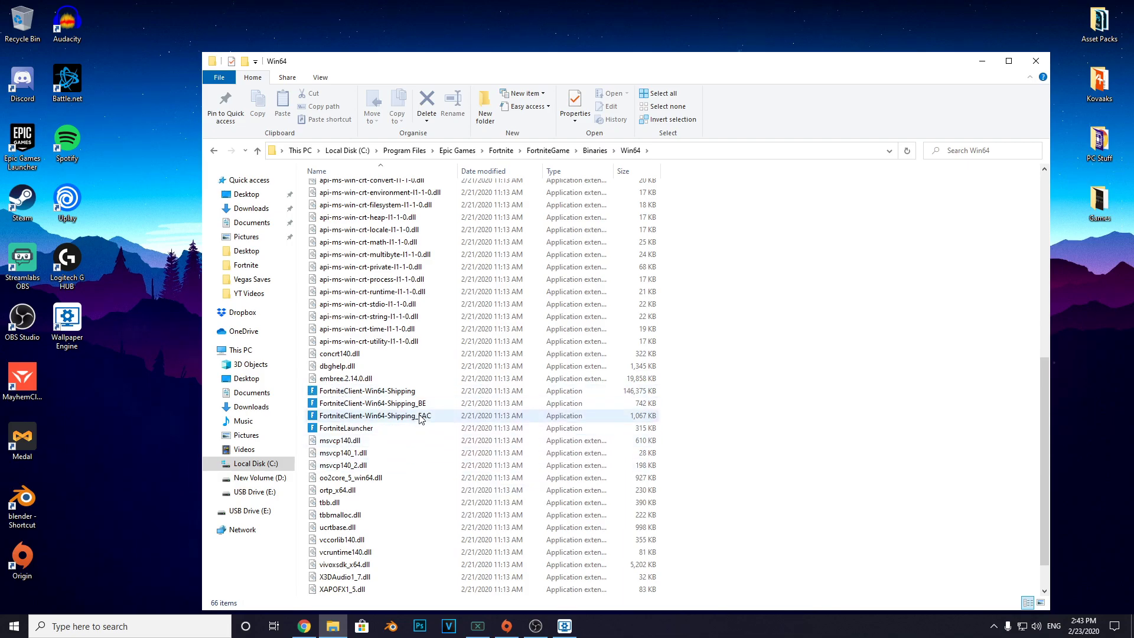
click(385, 391)
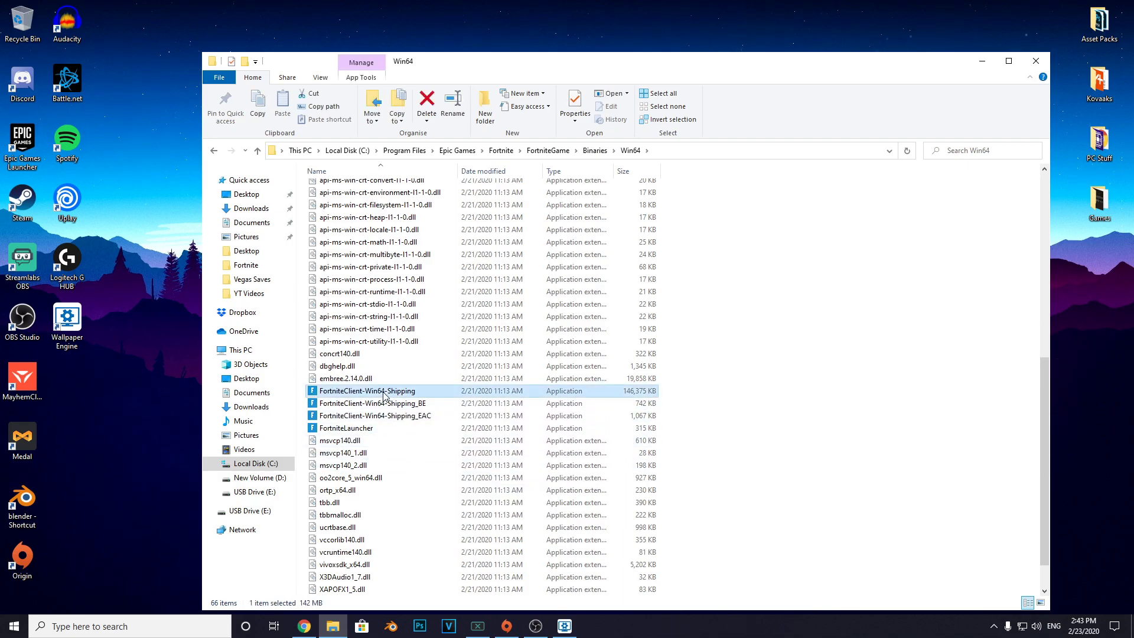
right_click(425, 397)
click(459, 389)
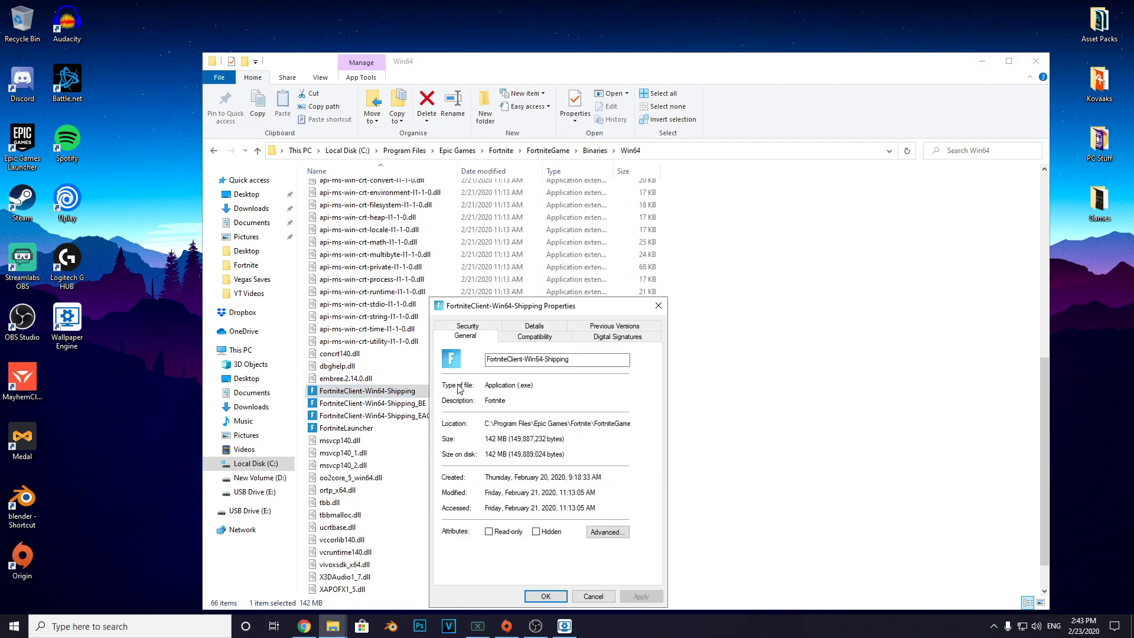
click(535, 336)
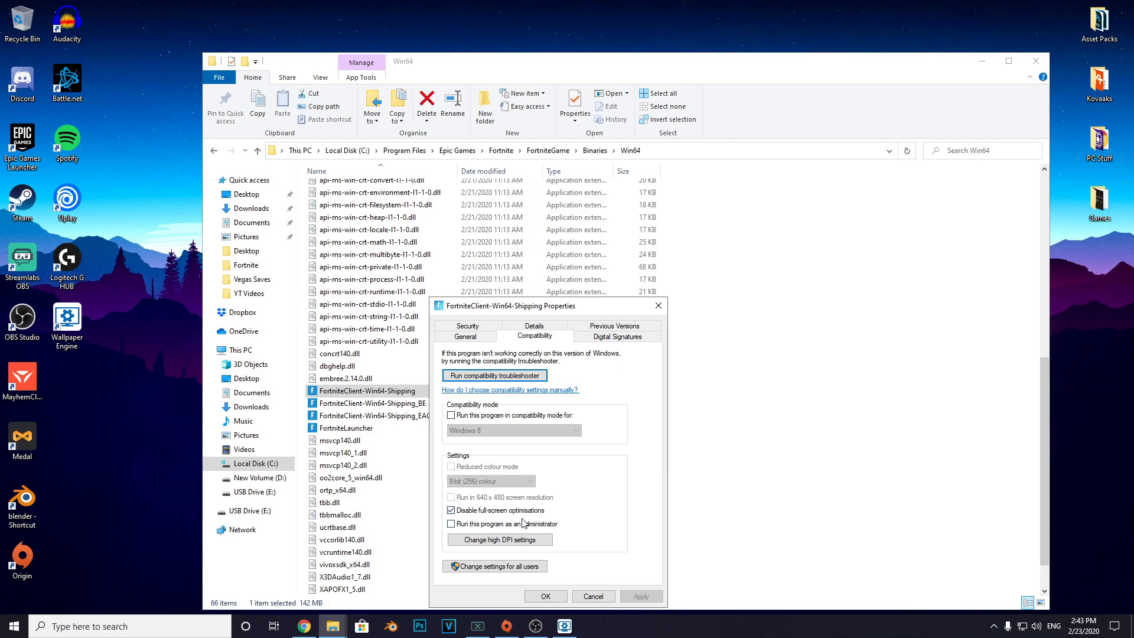
click(518, 540)
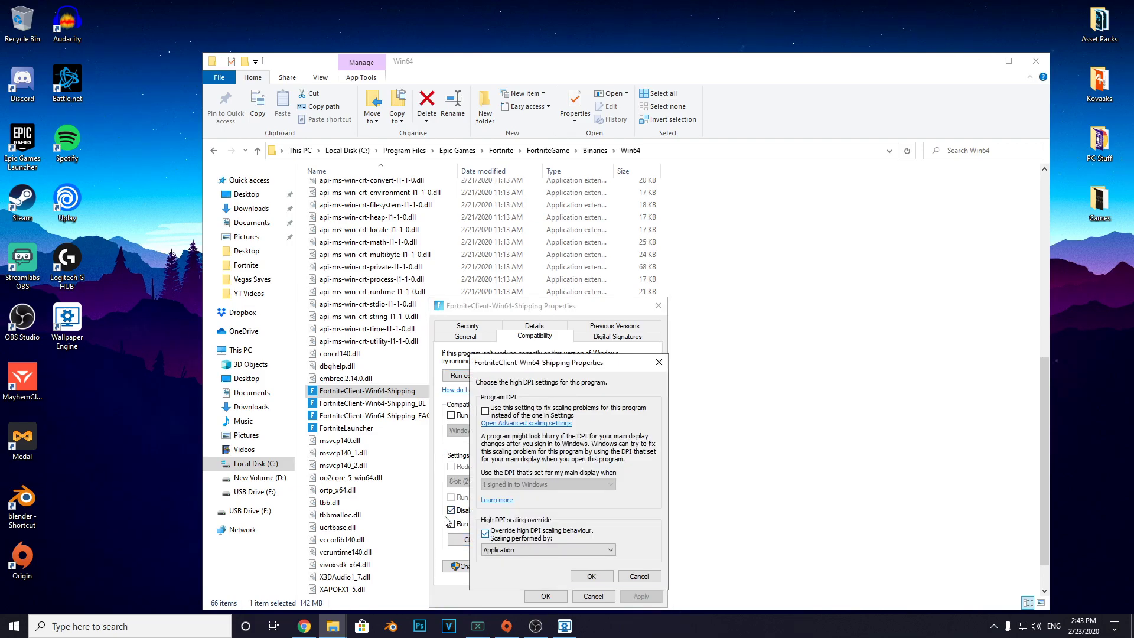
drag(546, 366, 538, 319)
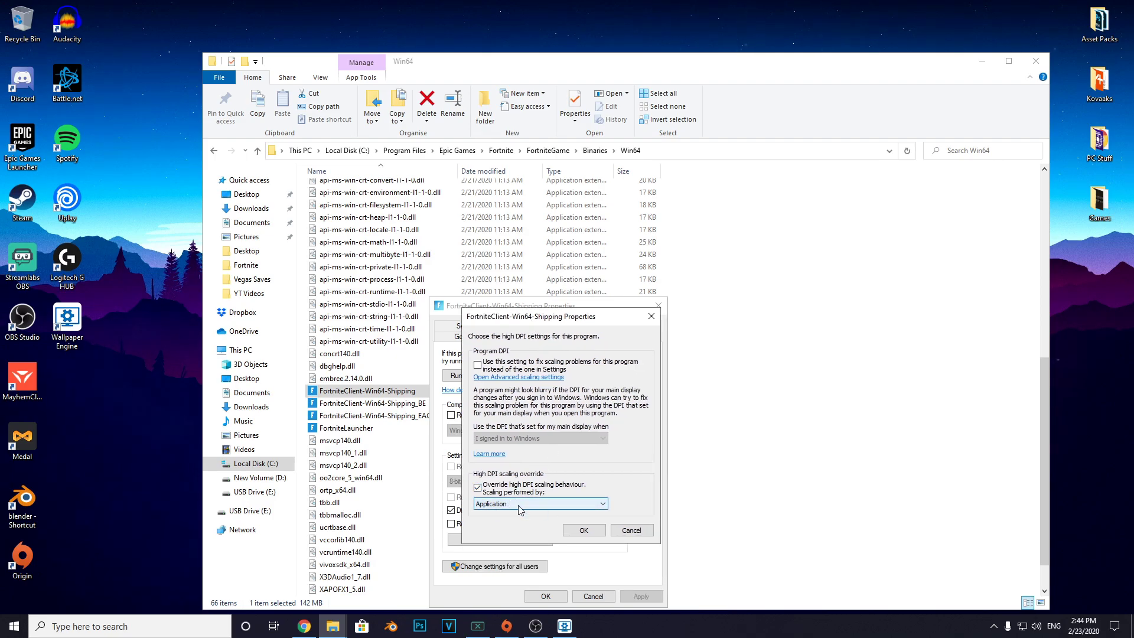
click(584, 530)
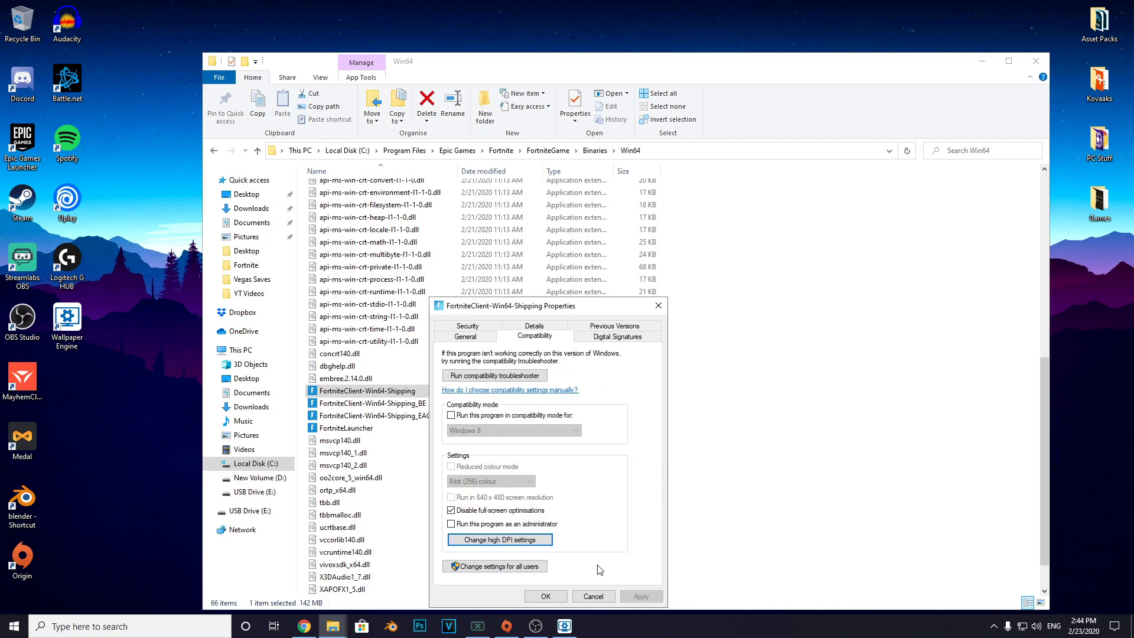
click(595, 597)
- Disable full-screen optimisations and override high-DPI scaling for FortniteClient-Win64-Shipping_BE
right_click(406, 409)
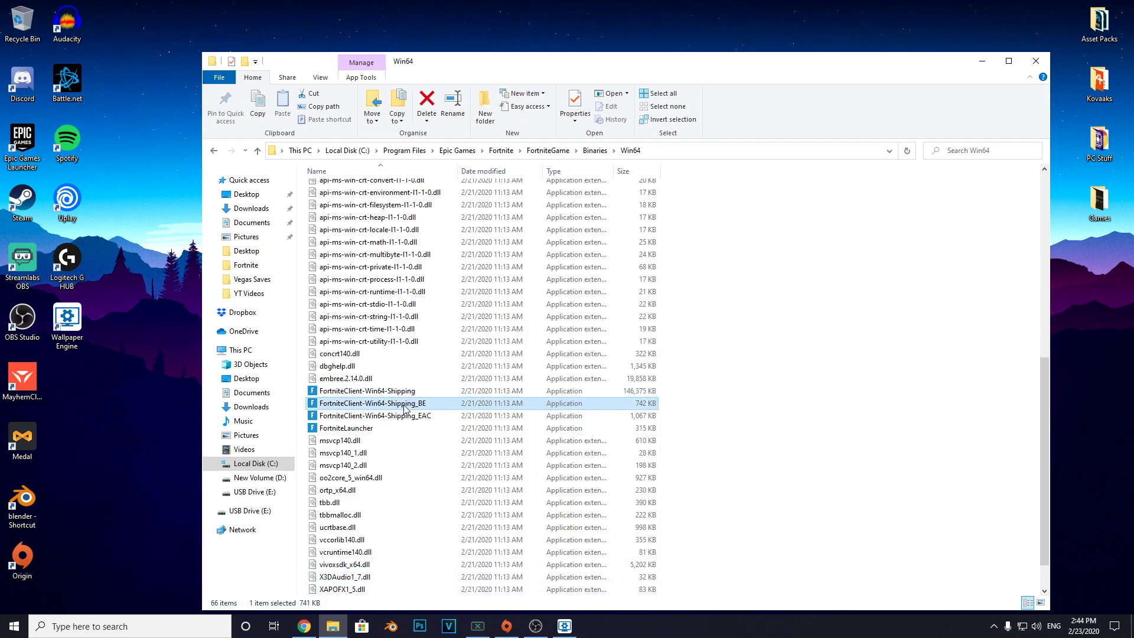
click(430, 404)
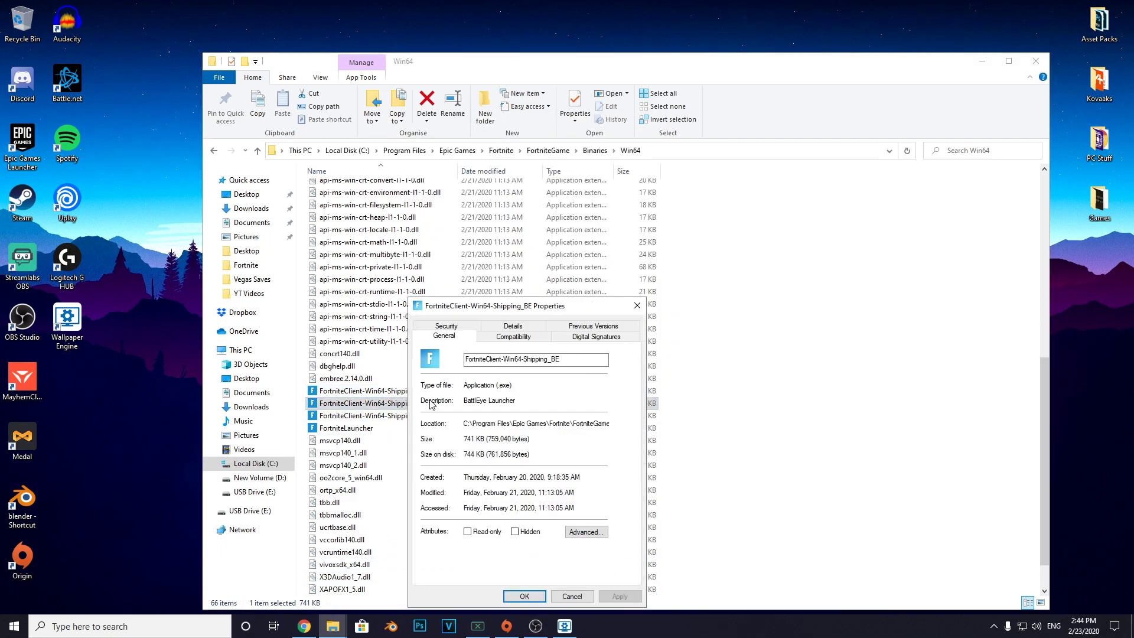
click(512, 337)
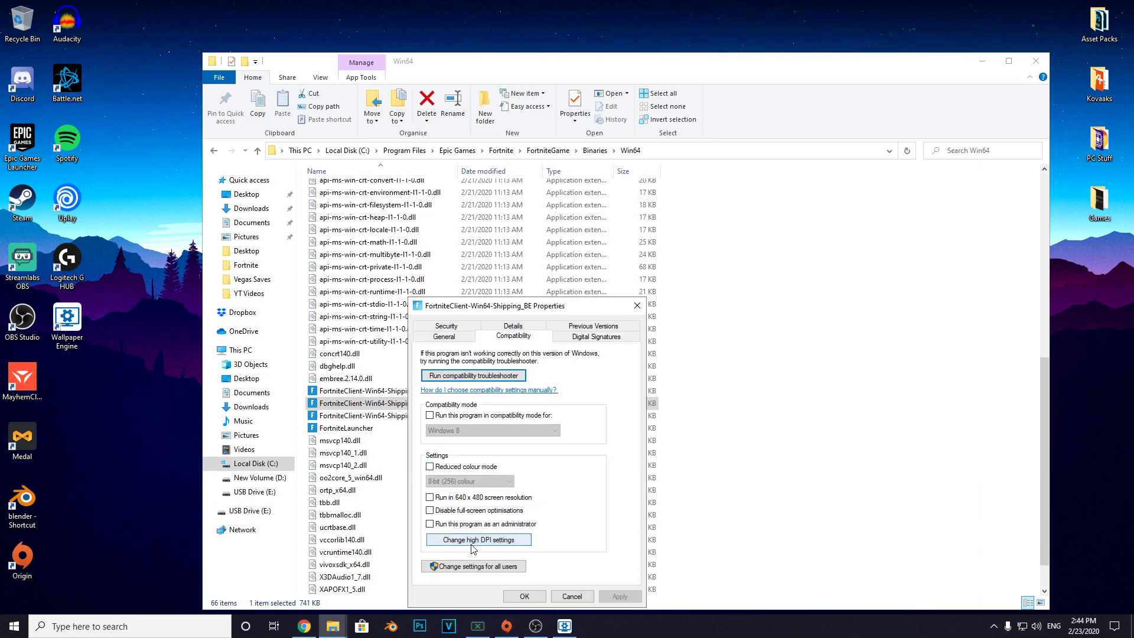
click(471, 511)
click(473, 538)
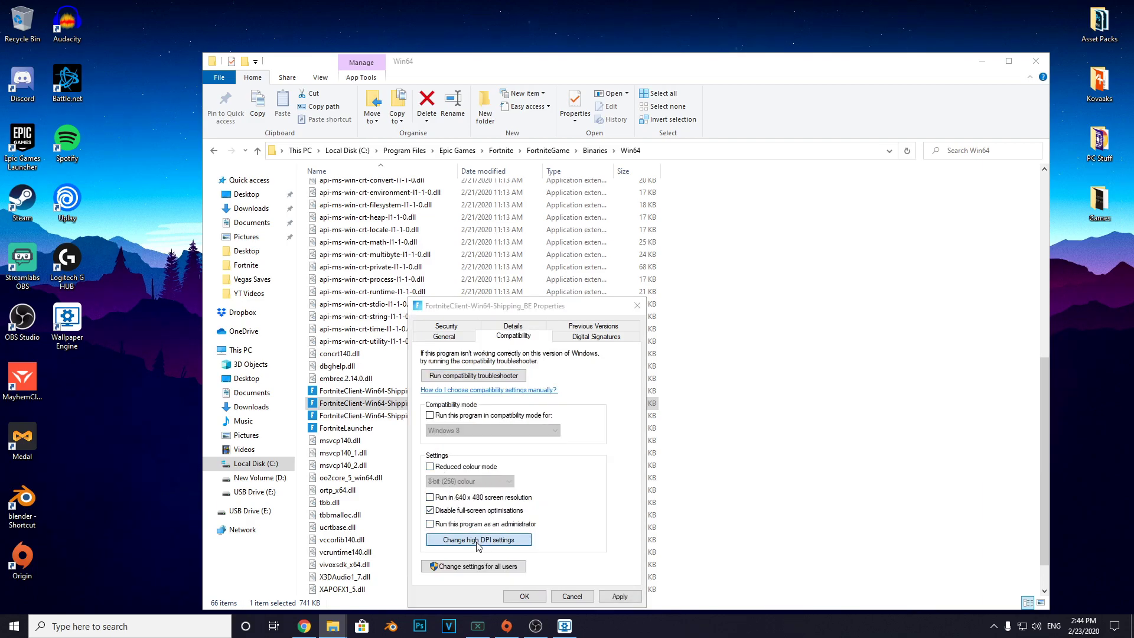
click(482, 533)
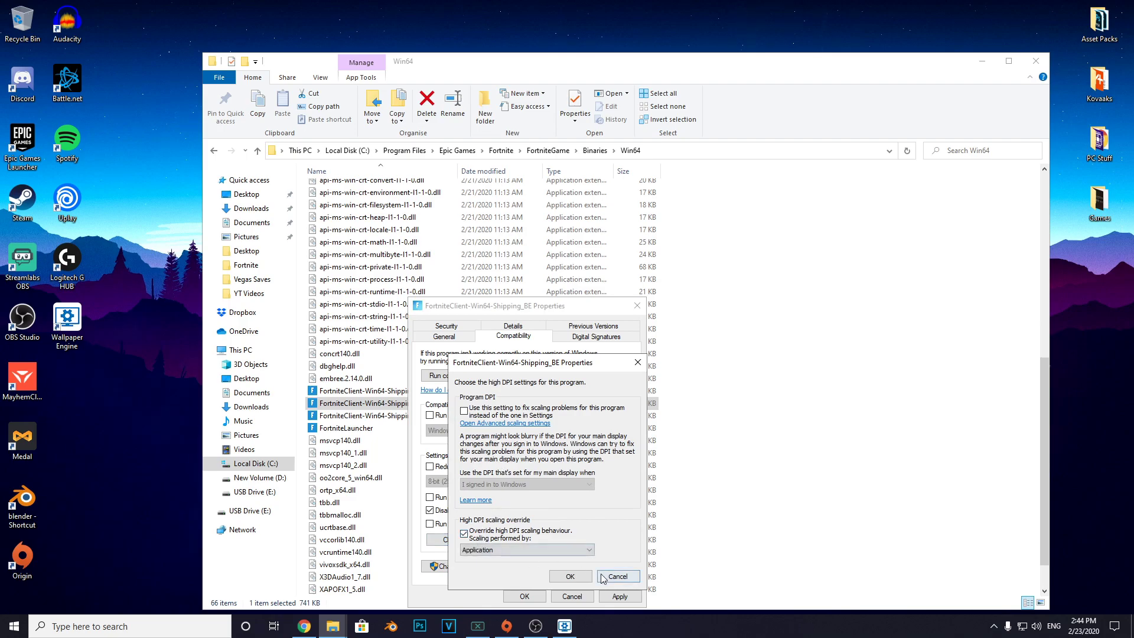
click(571, 576)
click(620, 596)
click(524, 597)
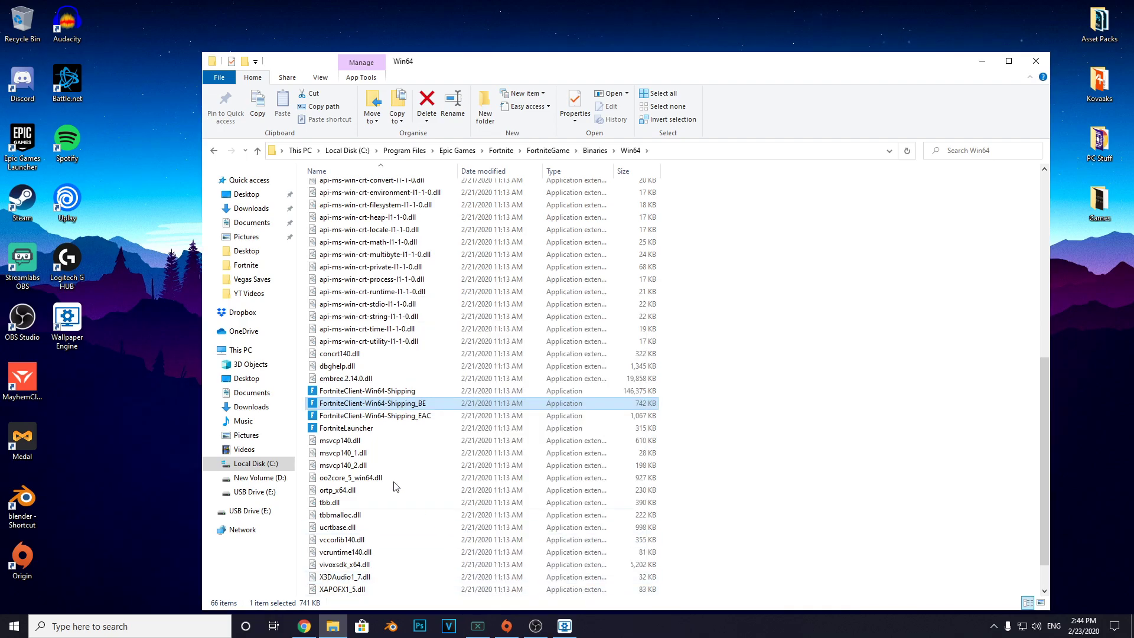
- Disable full-screen optimisations and confirm high-DPI settings for FortniteClient-Win64-Shipping_EAC
click(390, 415)
right_click(390, 415)
click(440, 414)
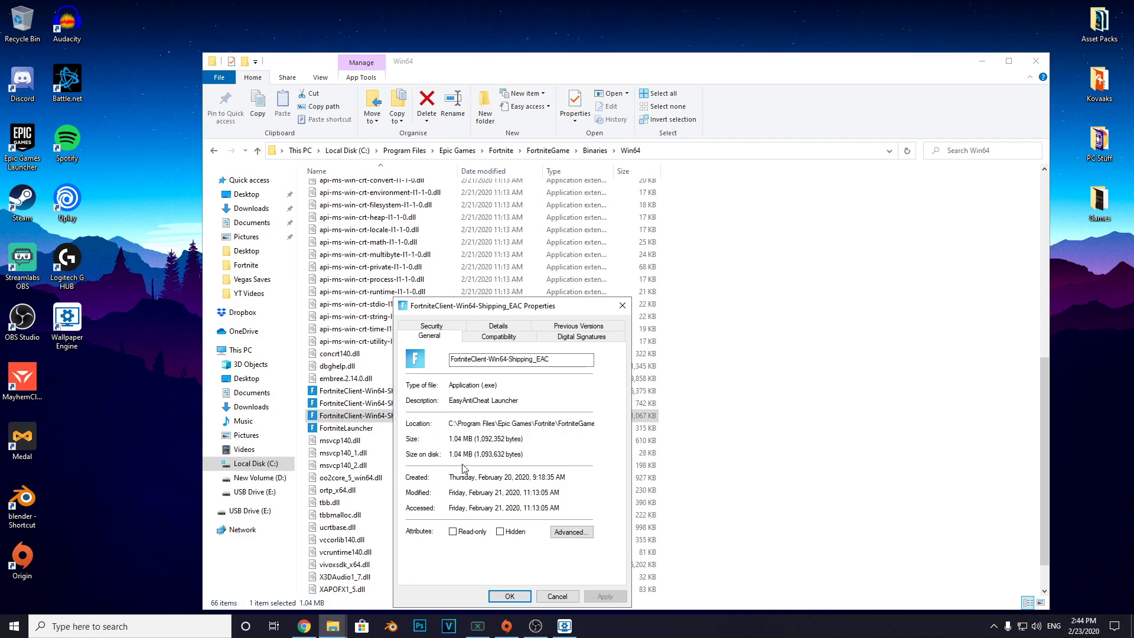
click(511, 341)
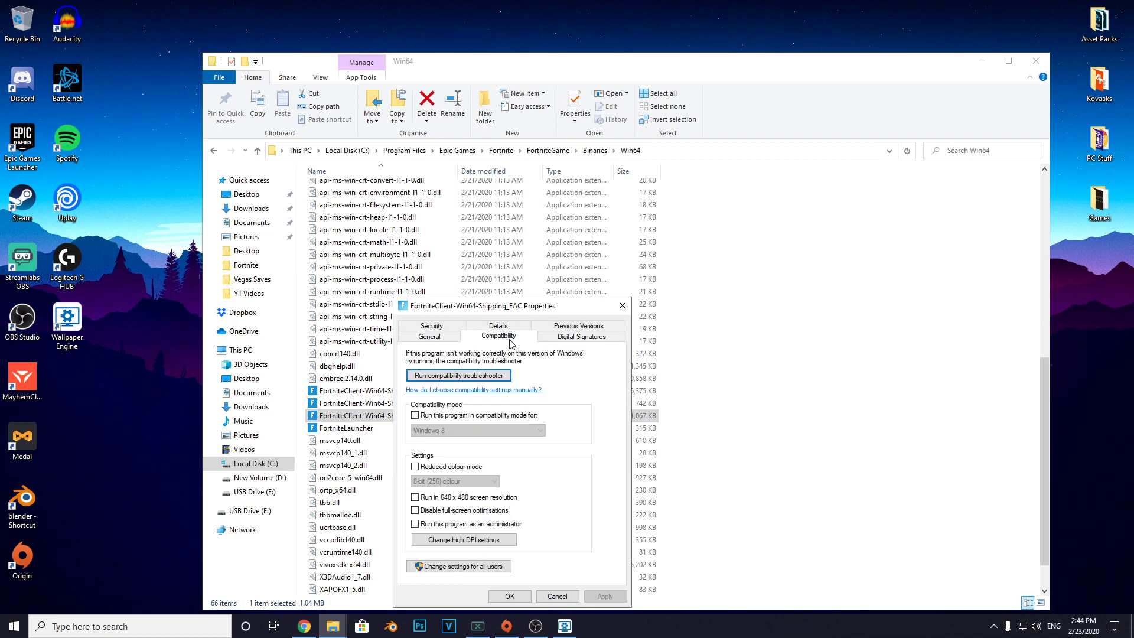
click(441, 511)
click(453, 540)
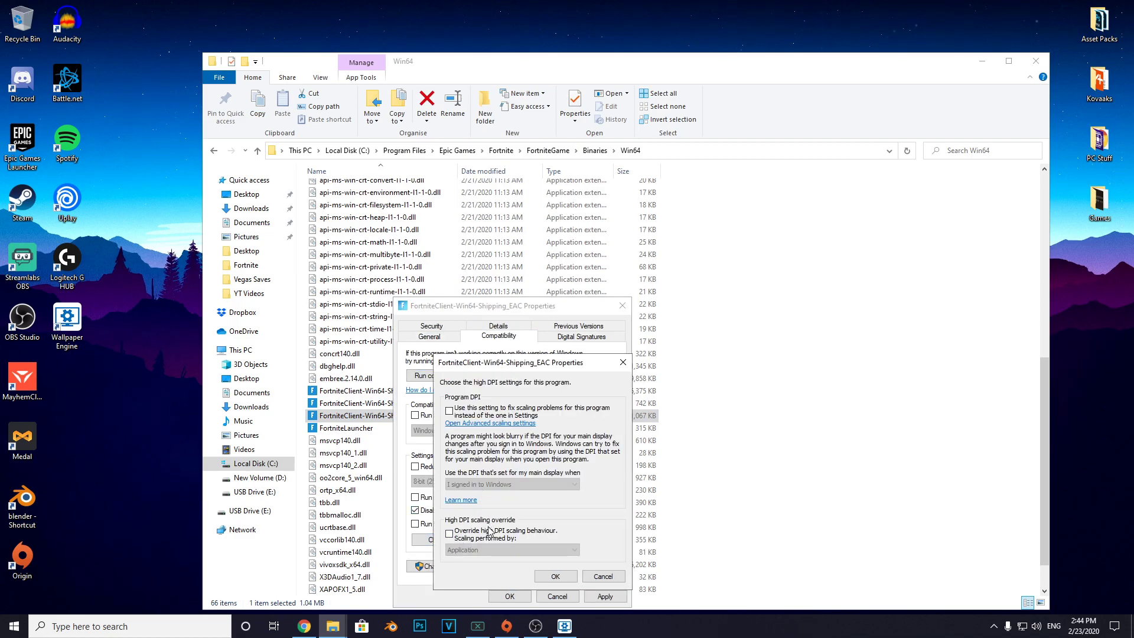
click(567, 576)
click(608, 598)
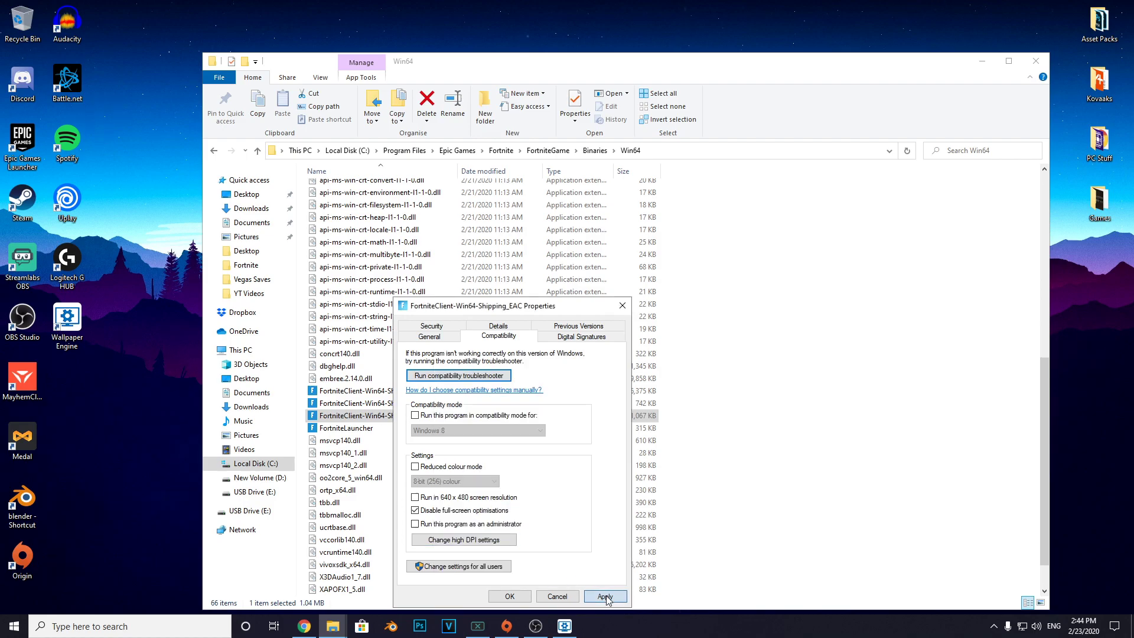
click(510, 596)
- Disable full-screen optimisations and override high-DPI scaling for FortniteLauncher
click(354, 428)
right_click(363, 430)
click(397, 417)
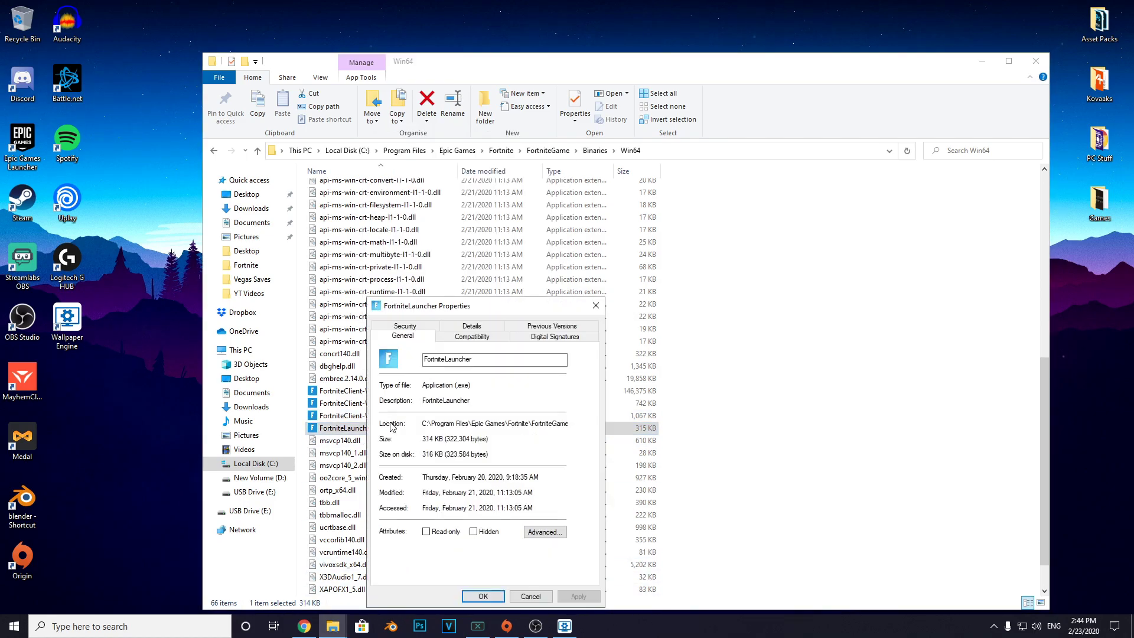
click(472, 336)
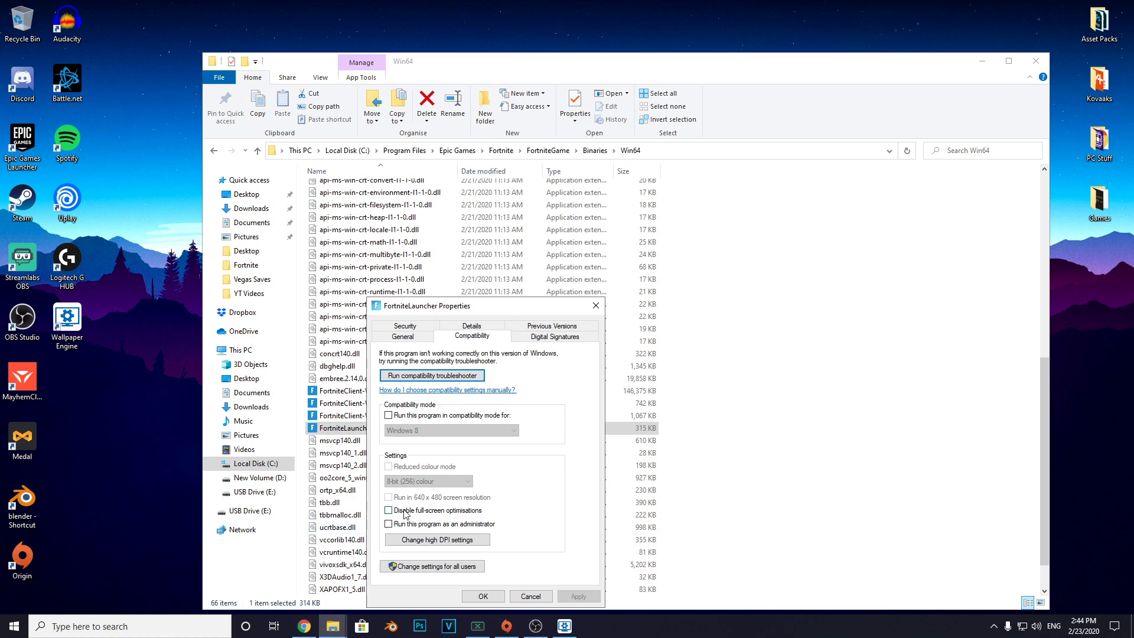
click(388, 510)
click(437, 540)
click(450, 534)
click(572, 577)
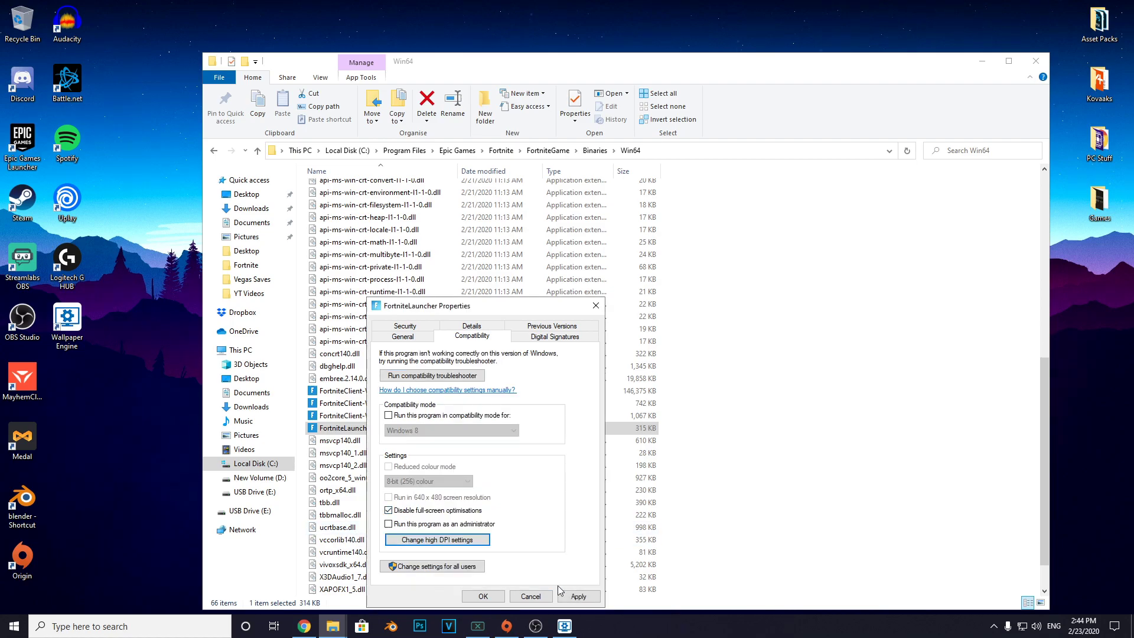
click(579, 596)
click(490, 598)
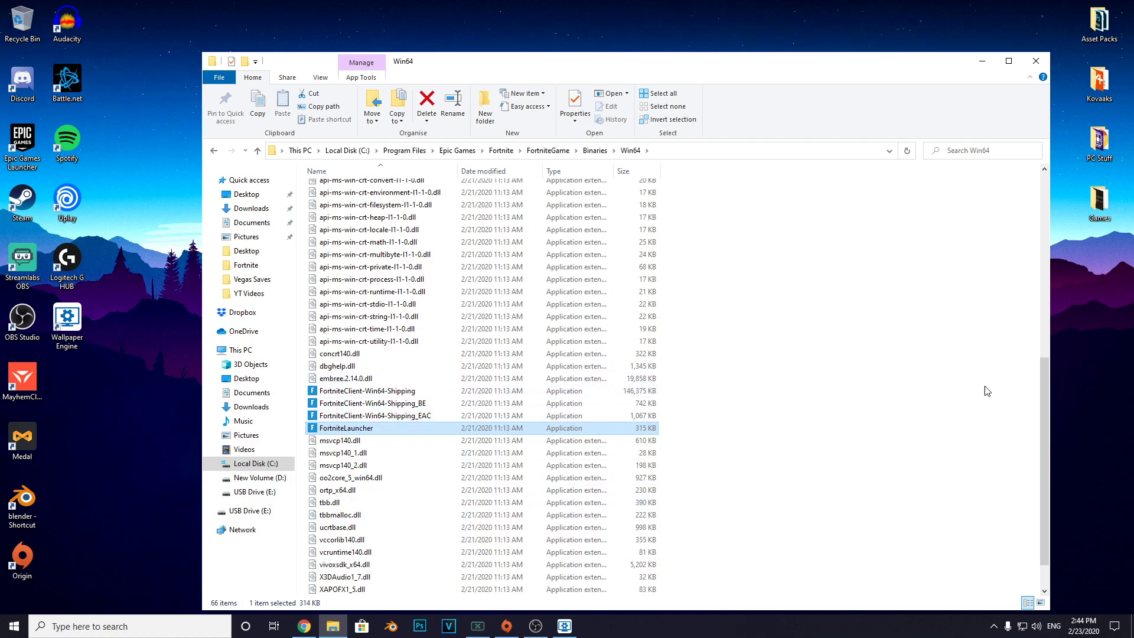
- Close the Win64 File Explorer window to return to the desktop
click(1046, 60)
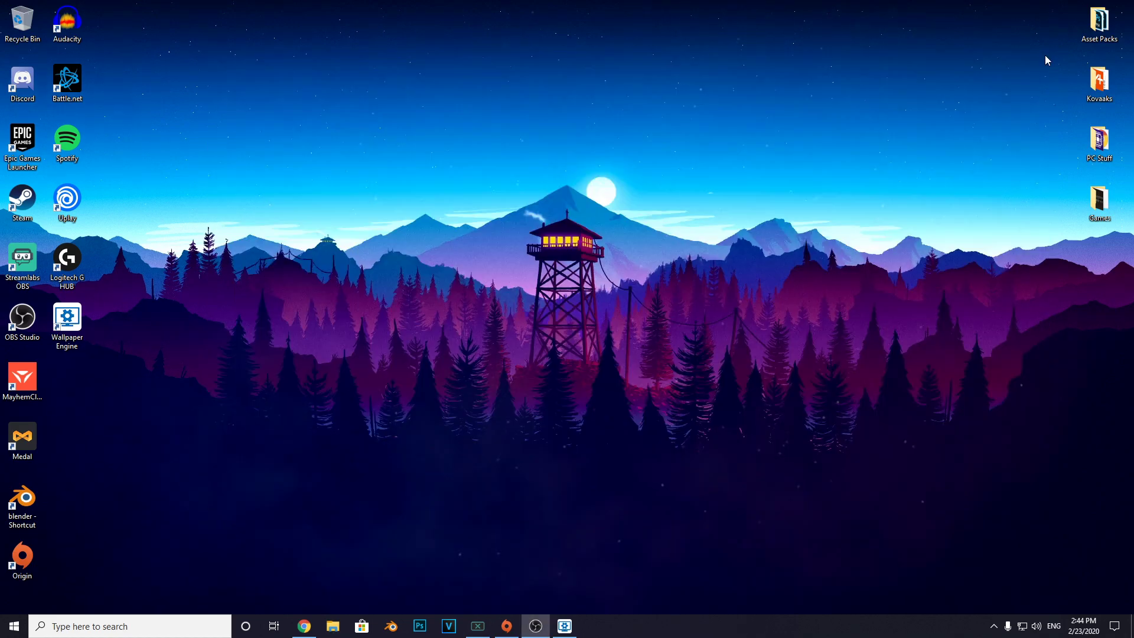
click(275, 434)
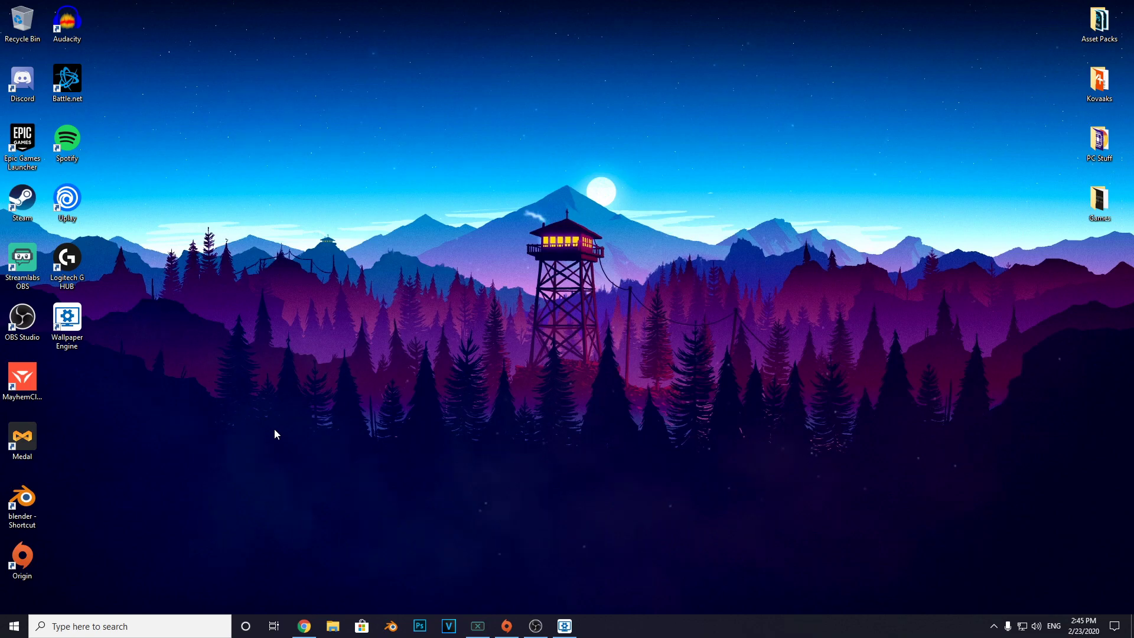